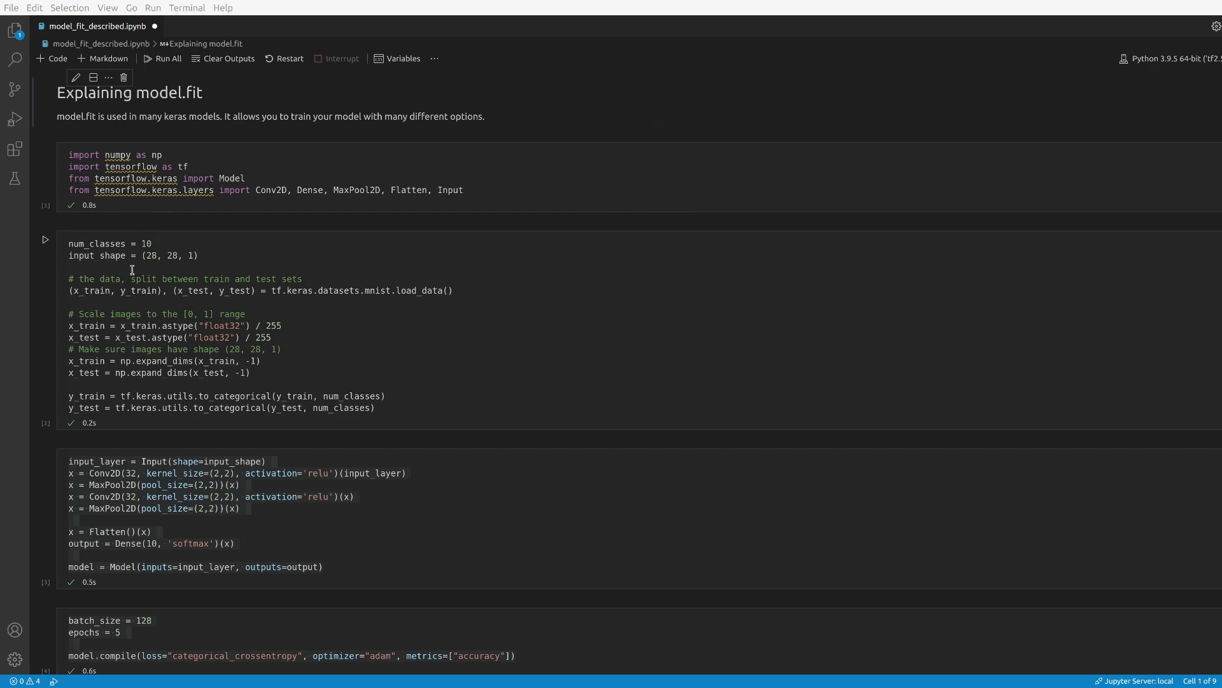
scroll(124, 373, "down", 1)
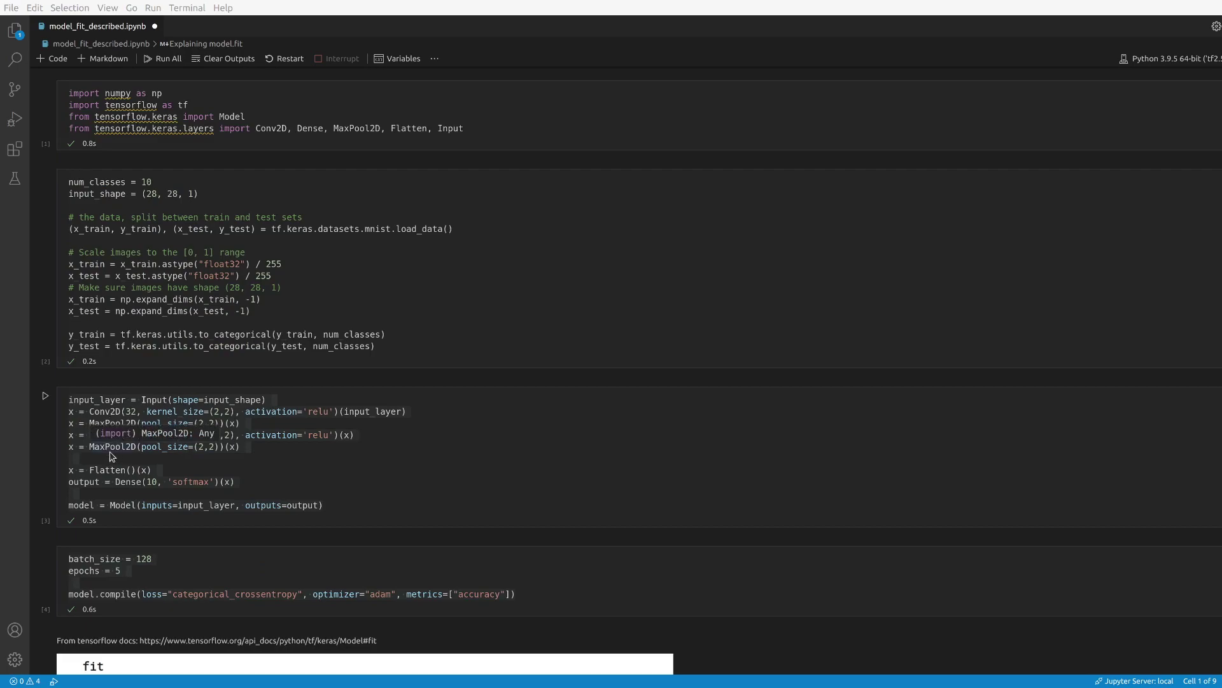
Highlight the Dense output layer call in the CNN model cell
left_click(80, 482)
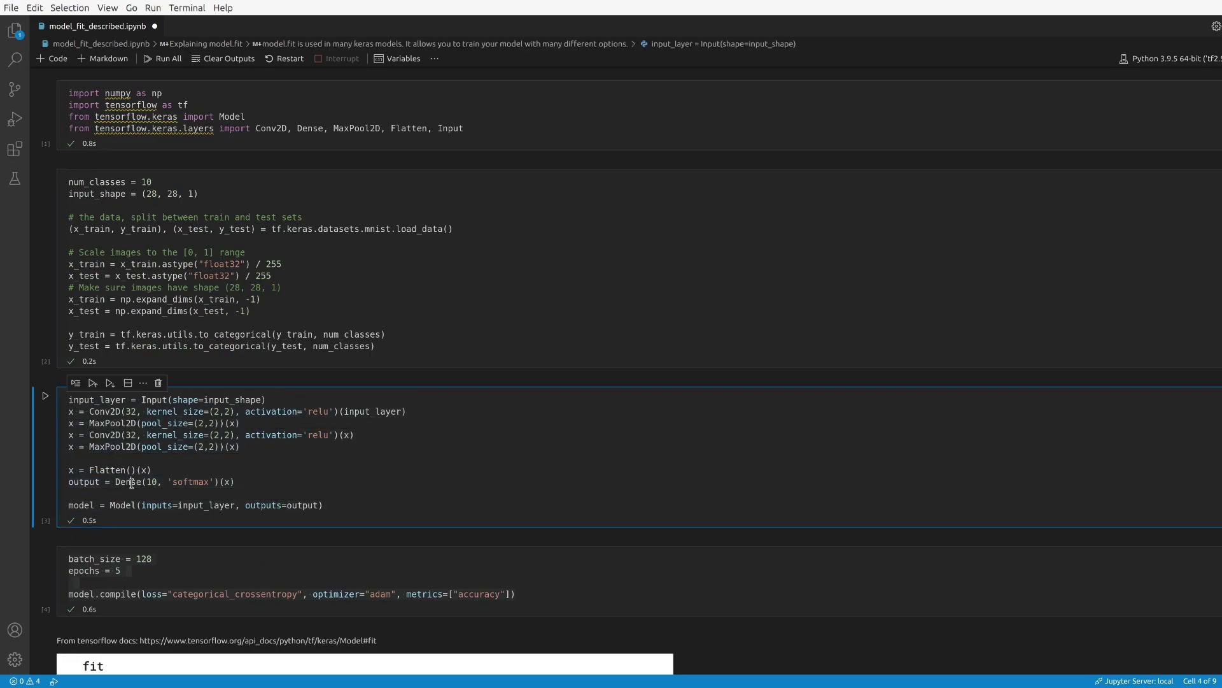
double_click(124, 481)
left_click_drag(115, 482, 238, 481)
left_click(240, 481)
scroll(244, 480, "down", 1)
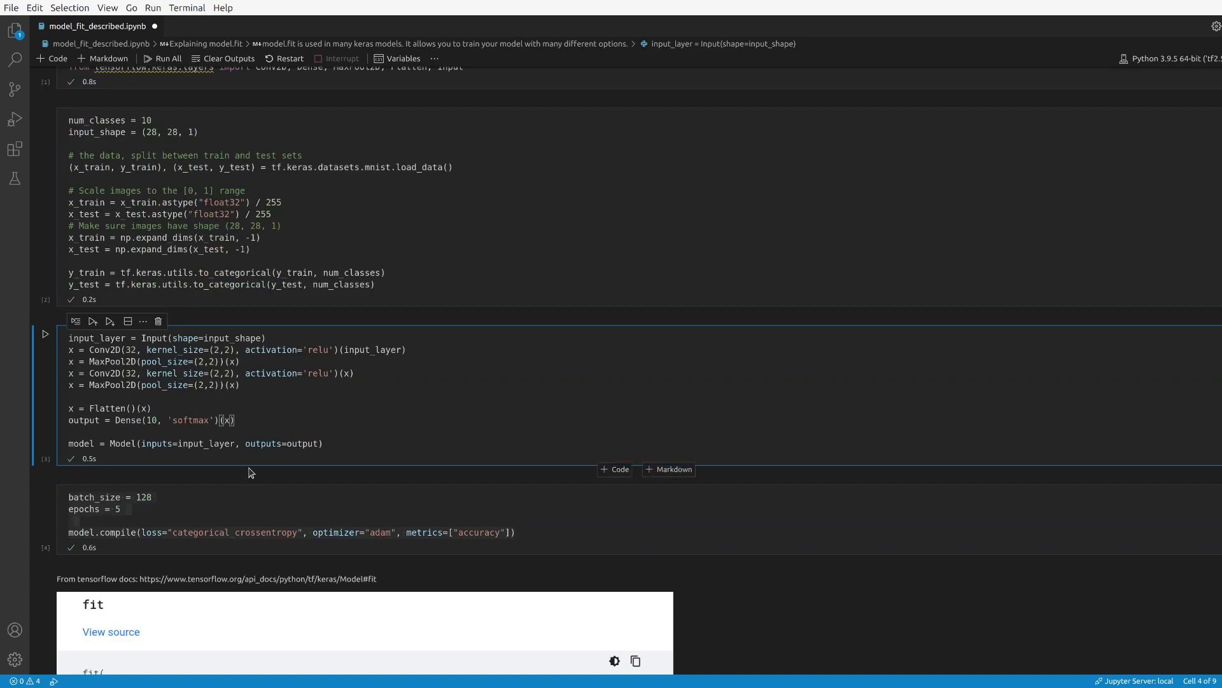
scroll(250, 472, "down", 1)
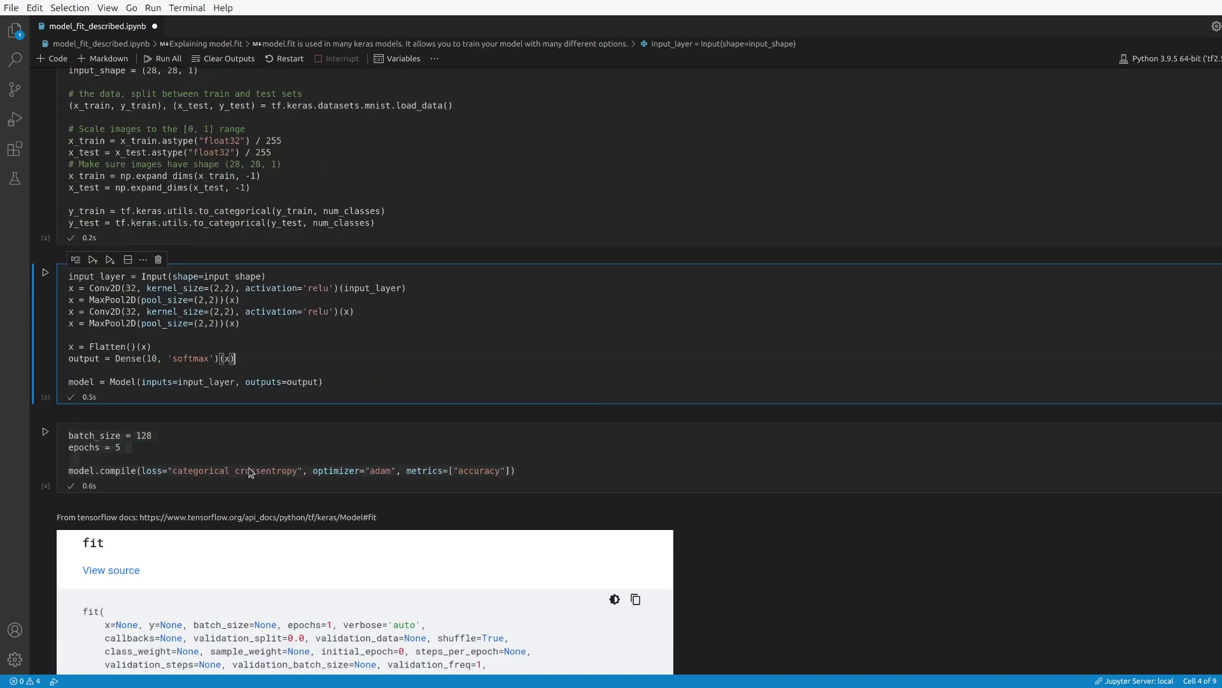
Point out the batch size and compile cell, then select the model.fit training call
left_click(183, 470)
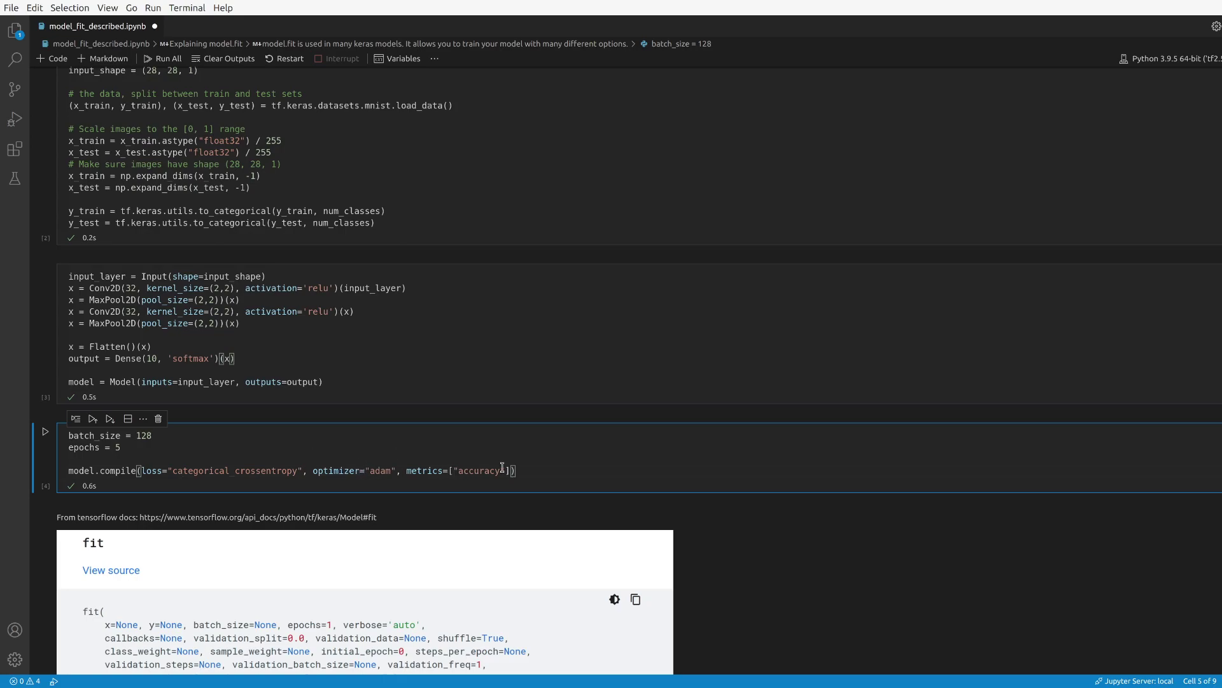
scroll(514, 465, "down", 3)
scroll(514, 466, "down", 2)
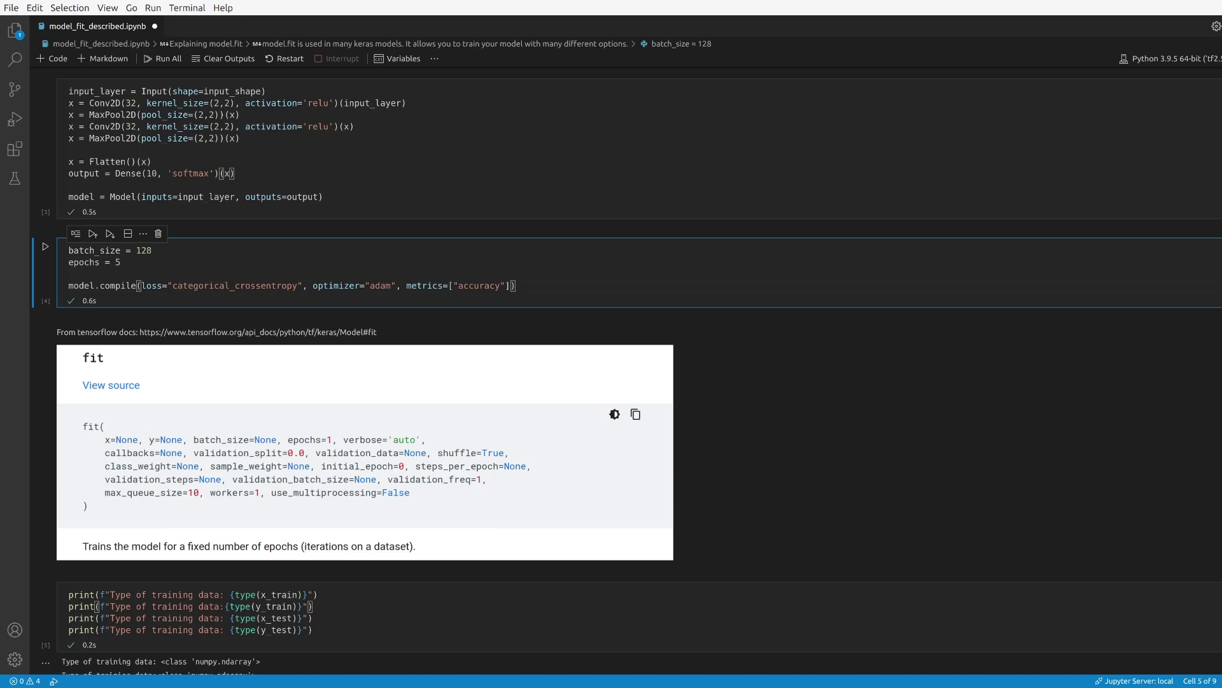
key("Escape")
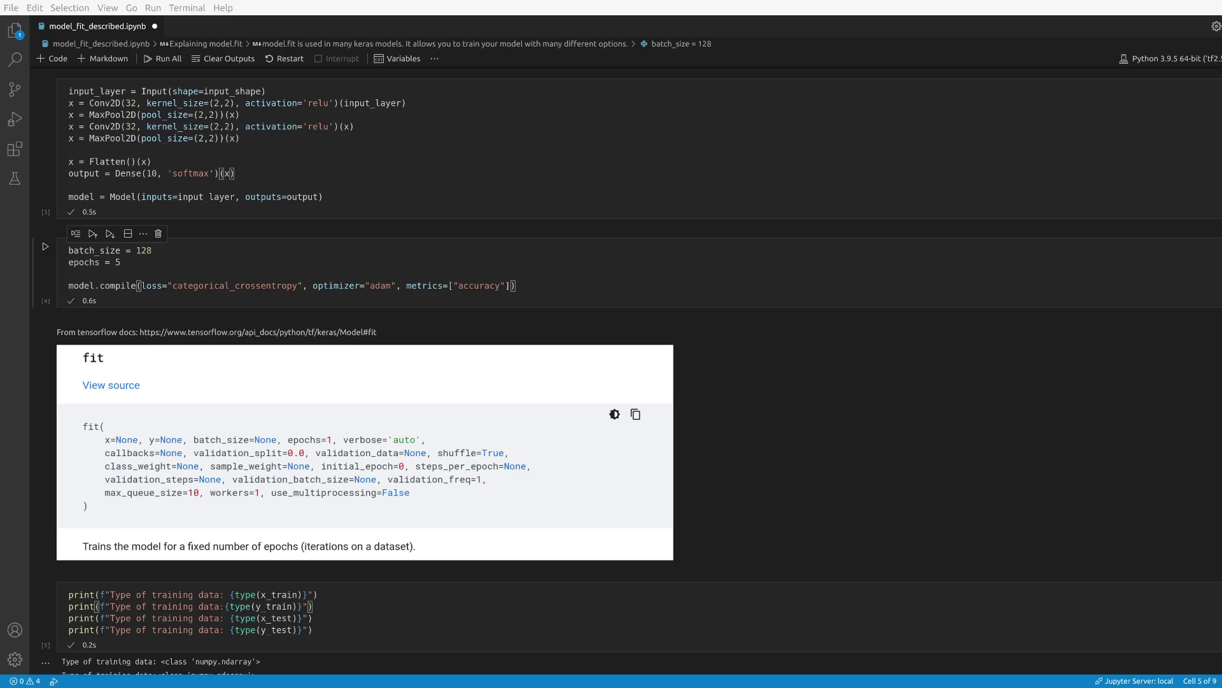
scroll(80, 385, "down", 2)
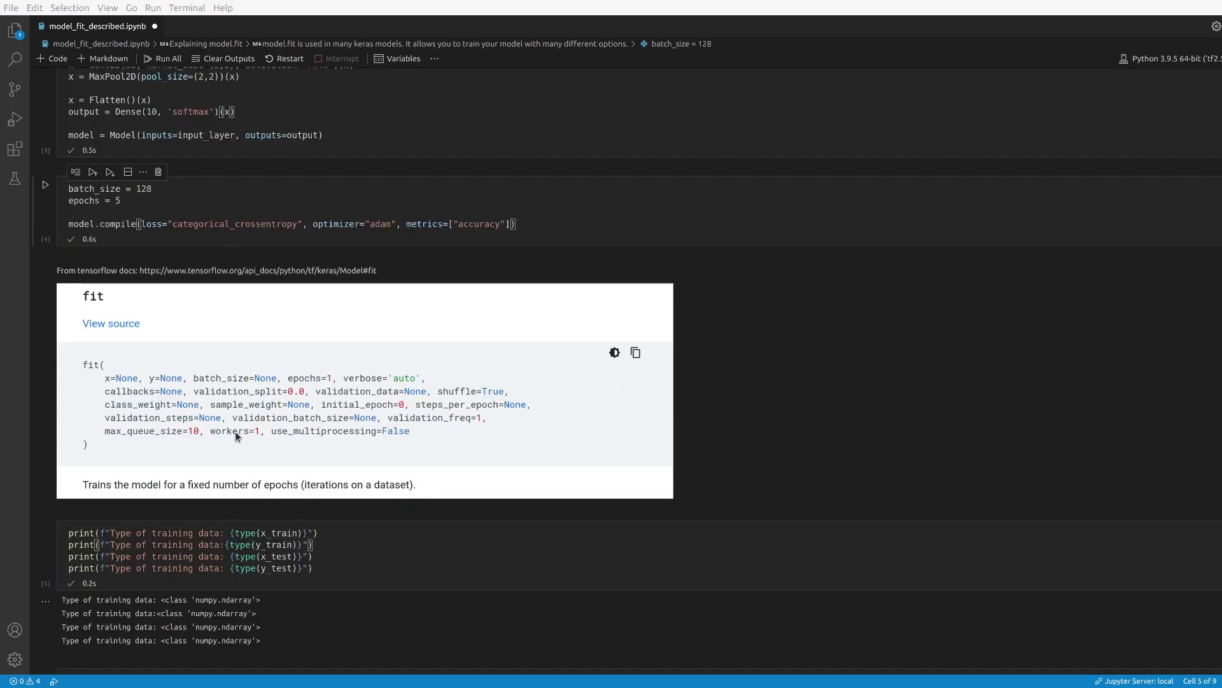
scroll(230, 463, "down", 4)
scroll(230, 463, "up", 2)
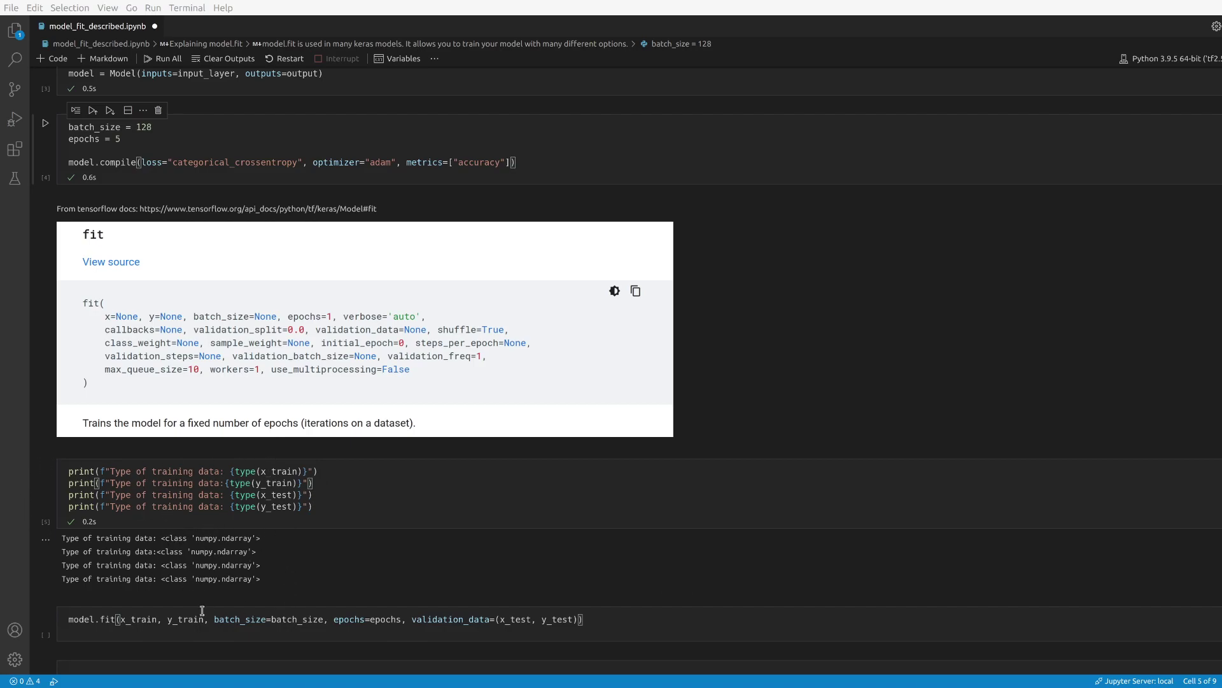
left_click_drag(87, 621, 584, 622)
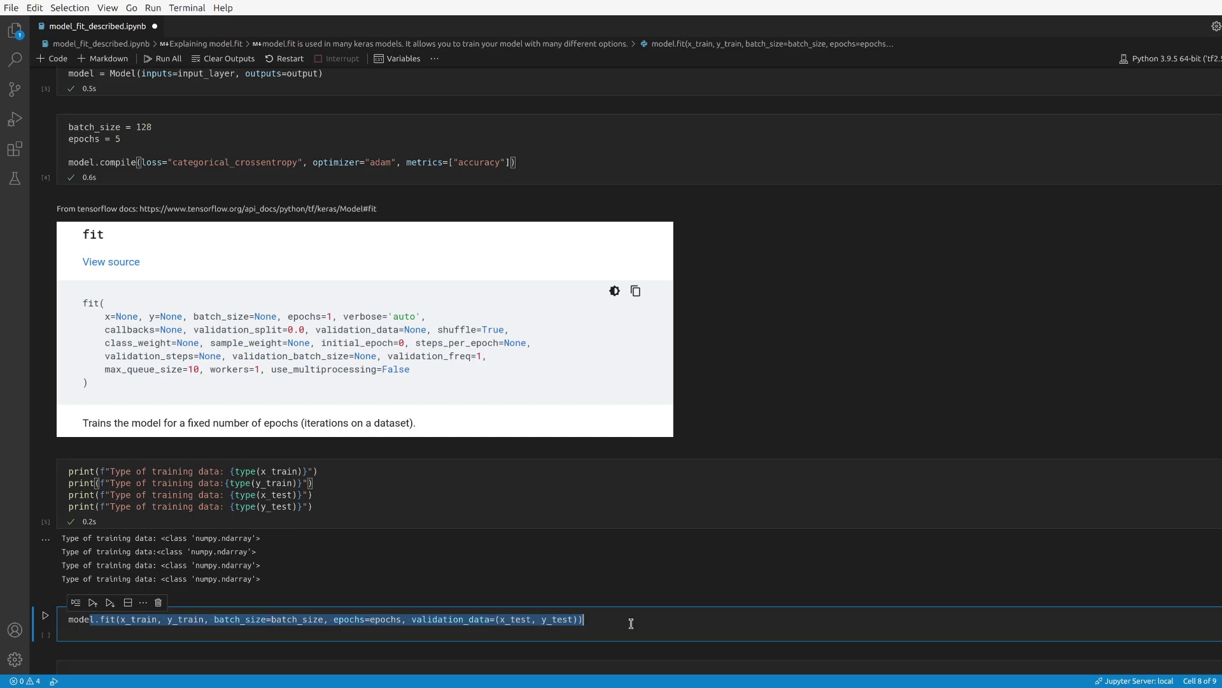
left_click(630, 623)
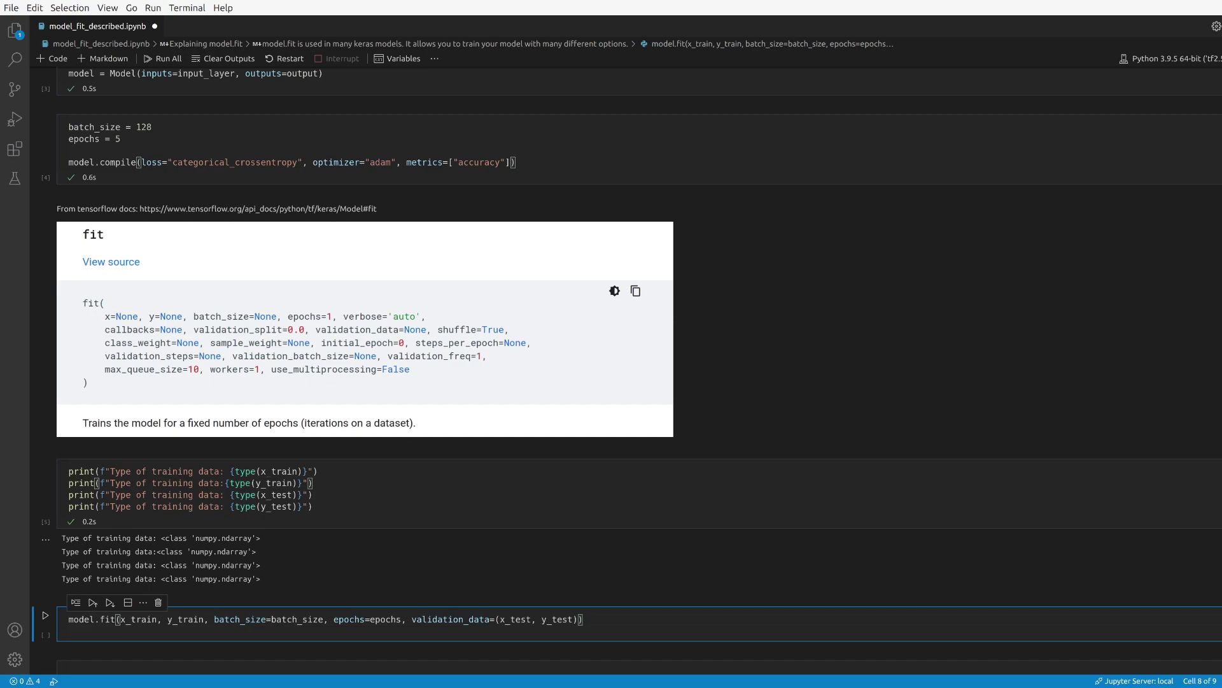
Highlight the batch size value 128
double_click(142, 126)
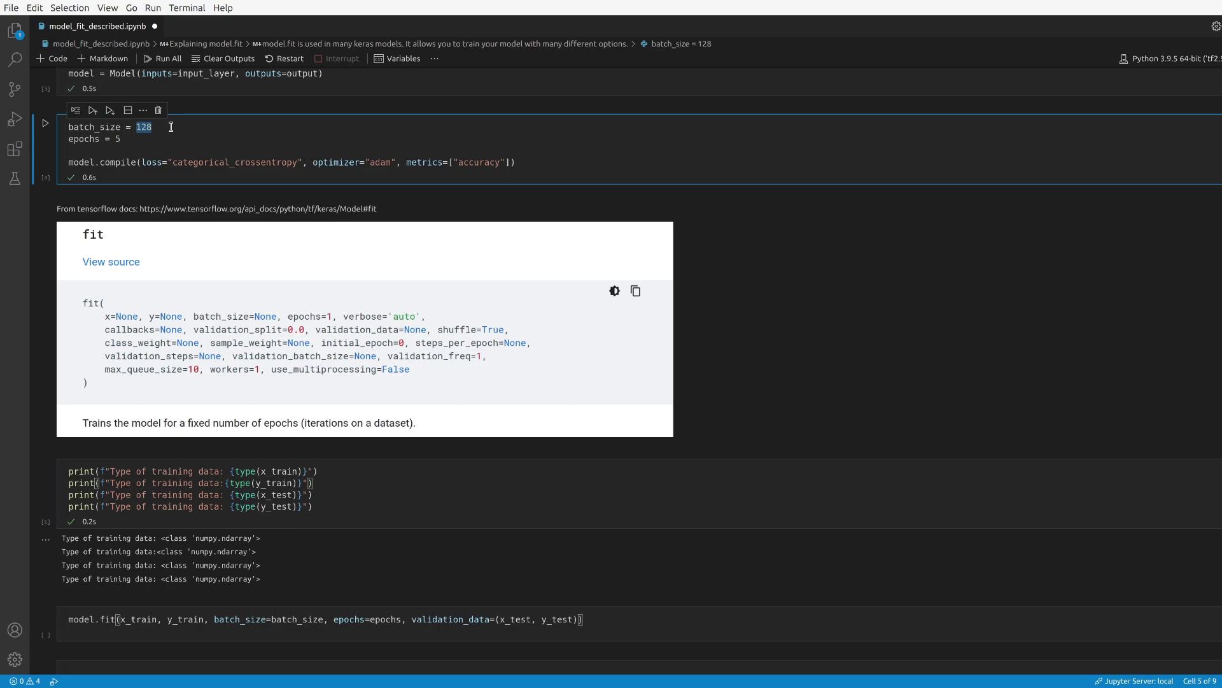
left_click(169, 127)
double_click(169, 126)
Highlight fit's batch_size, epochs=5 and validation_data arguments, then train the model
left_click_drag(271, 619, 323, 619)
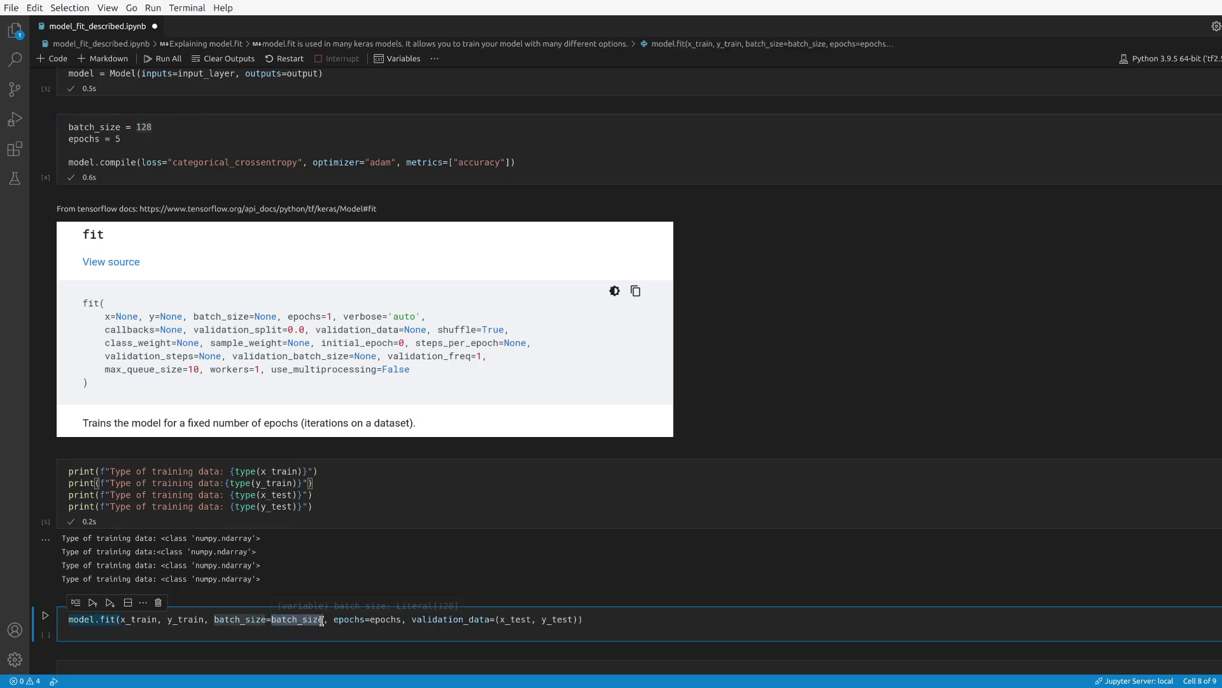
double_click(385, 619)
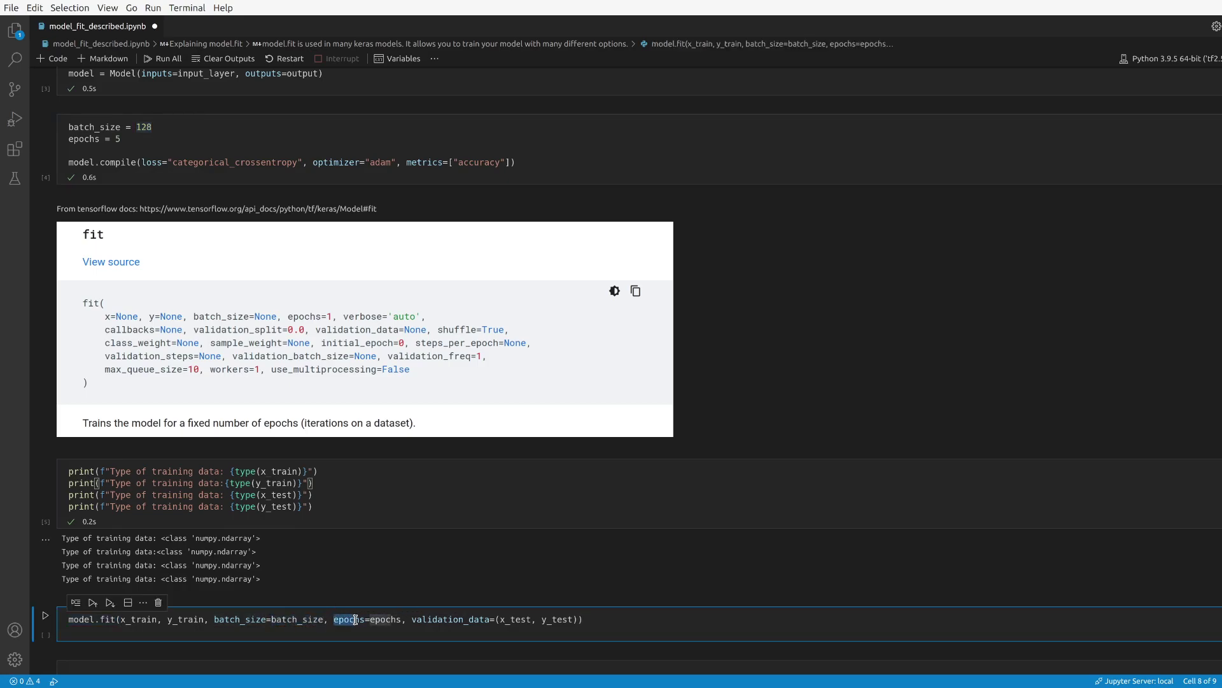
left_click(121, 138)
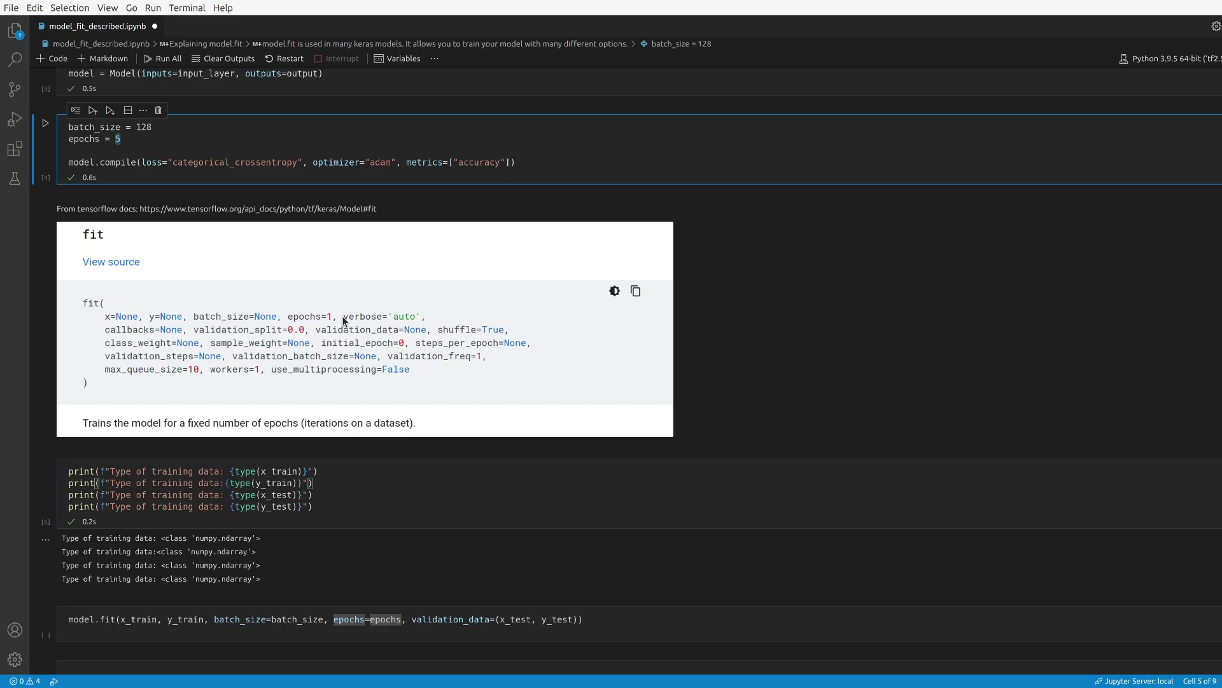
double_click(424, 621)
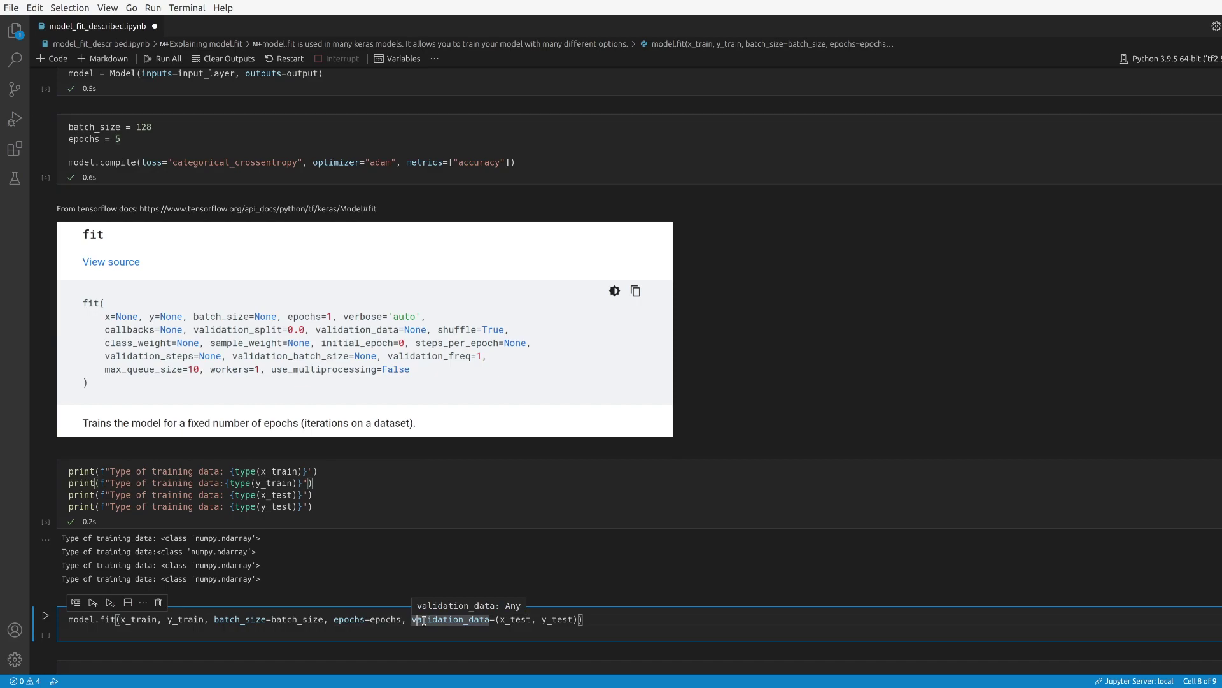
key("shift+Return")
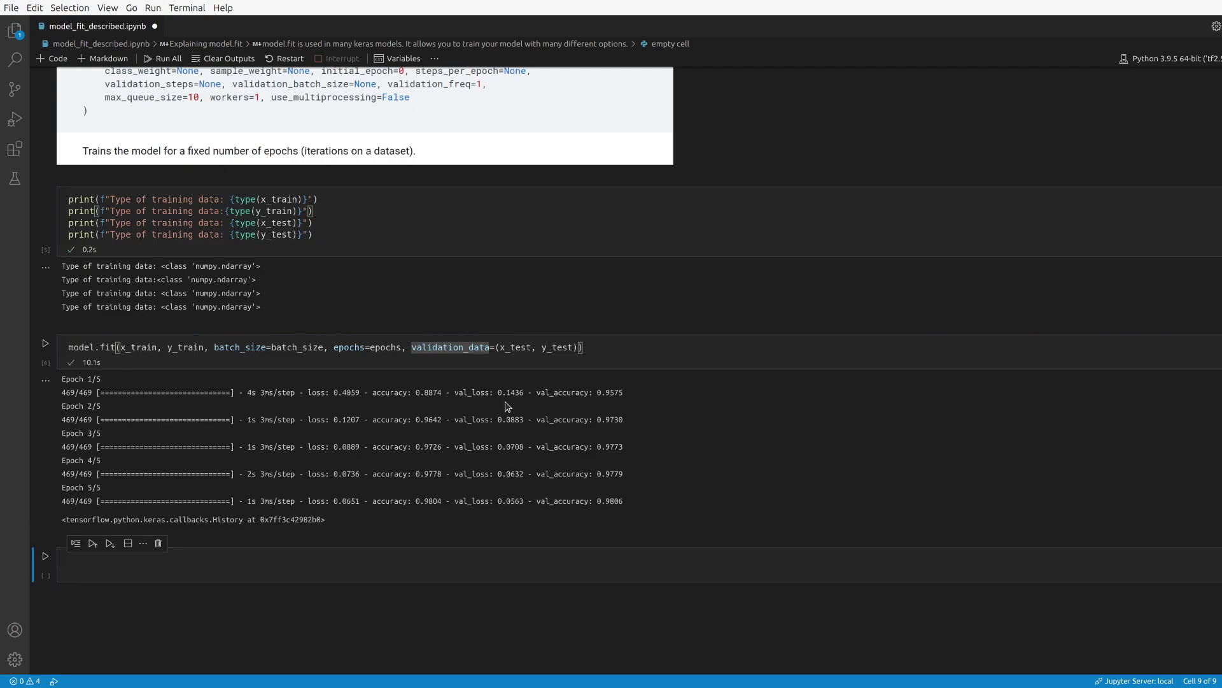
Run model.fit with verbose 0, then verbose 1, then verbose 2, comparing the printed output
left_click(415, 347)
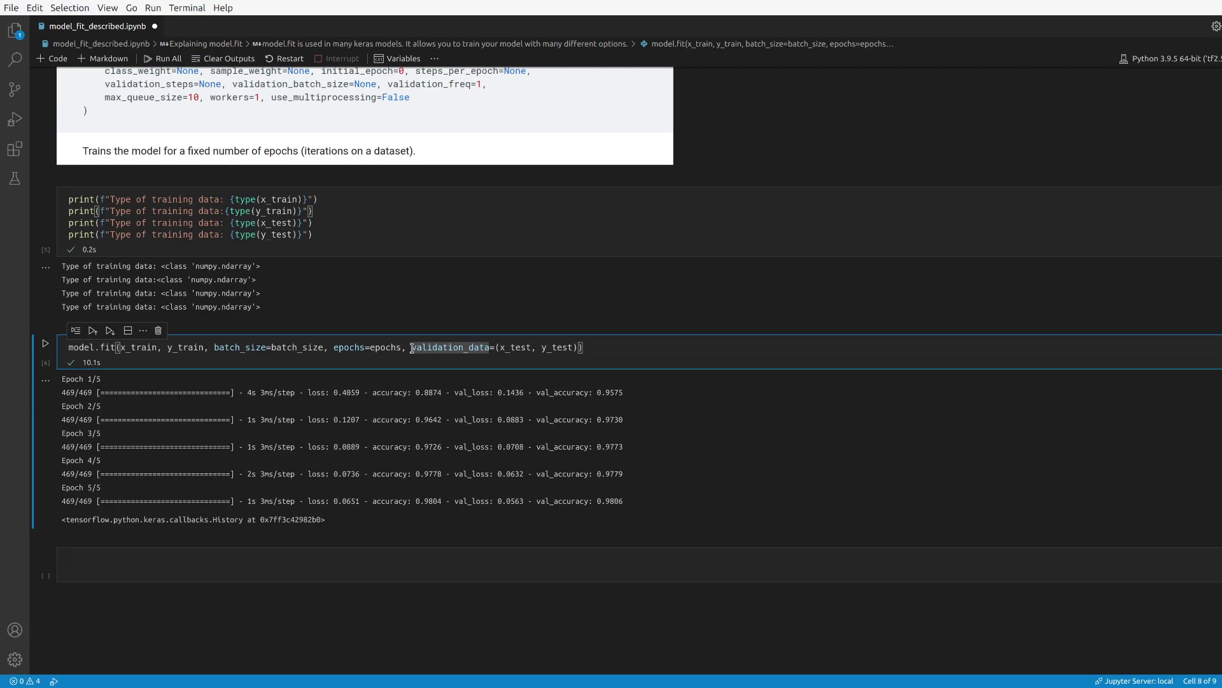
type("verbose=")
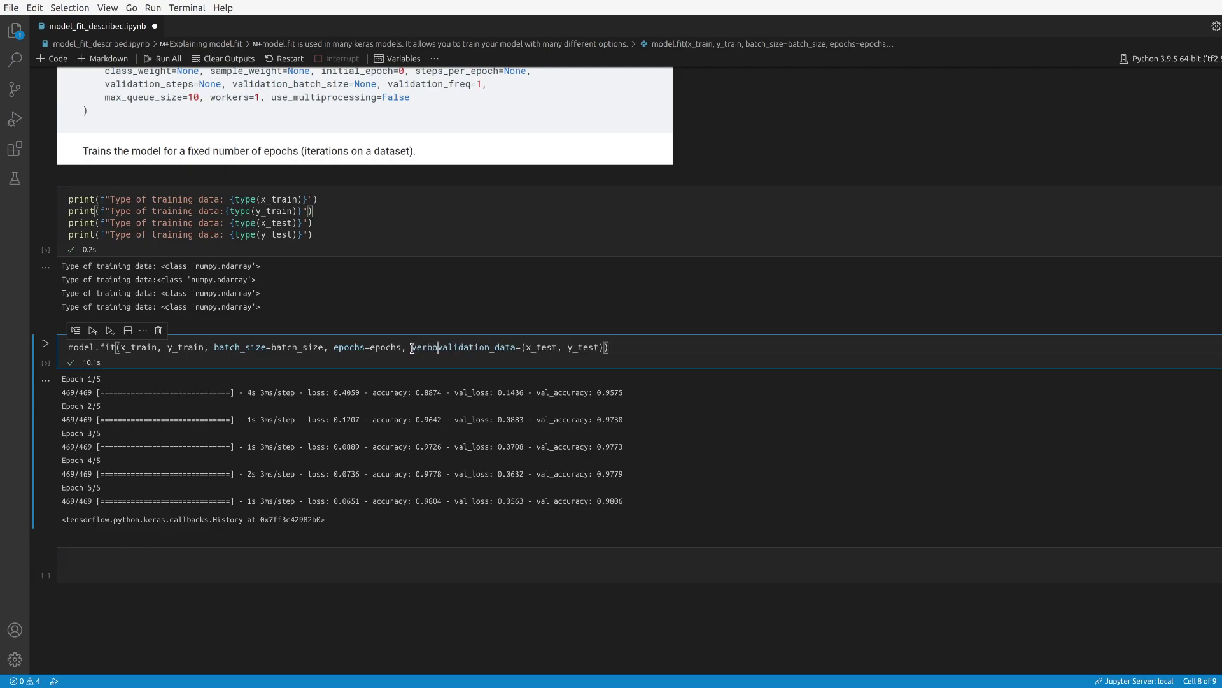
type("0,")
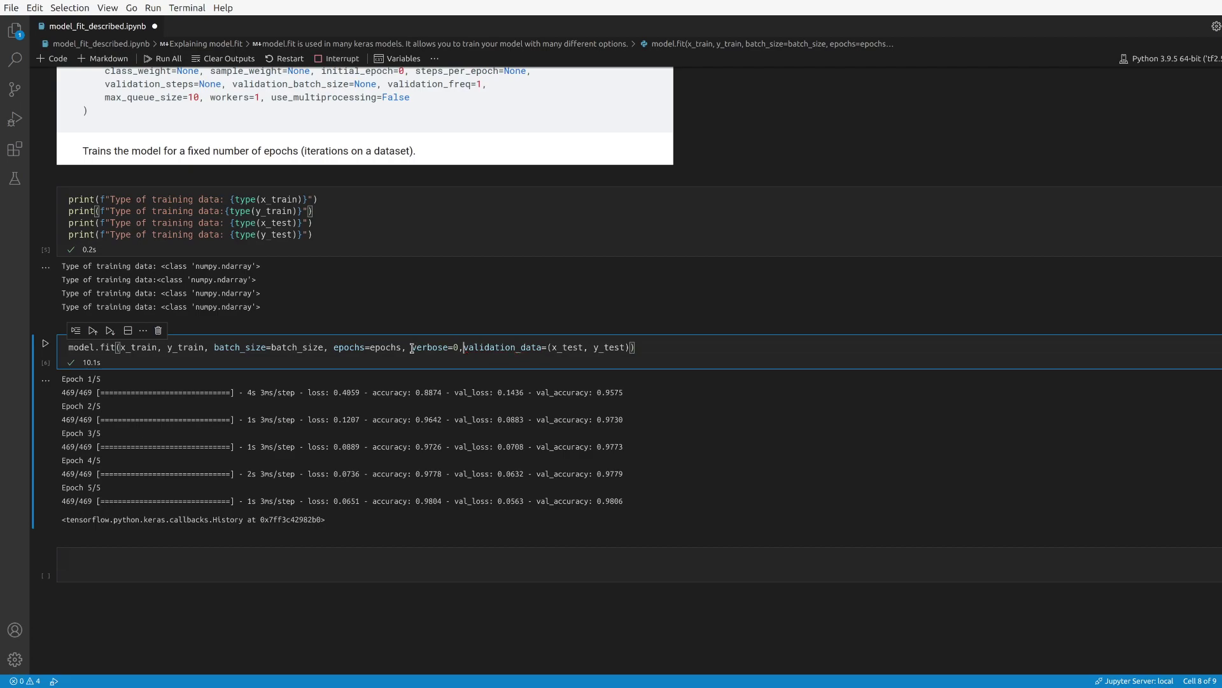
key("shift+Return")
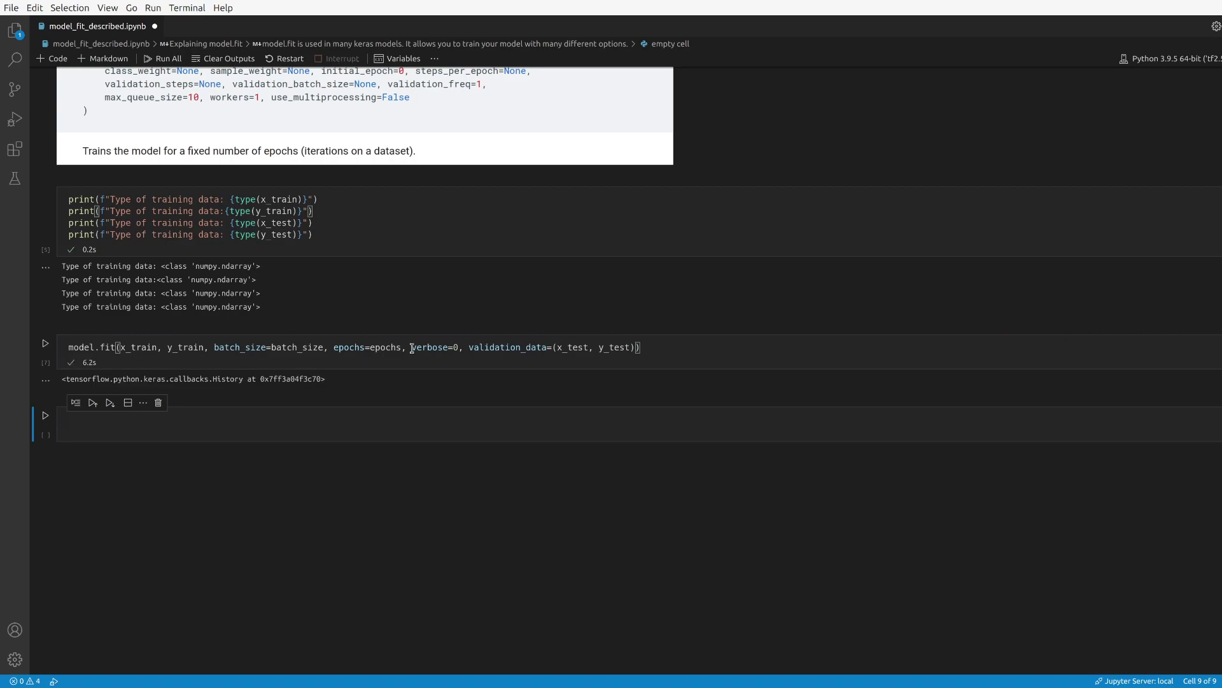
left_click(458, 347)
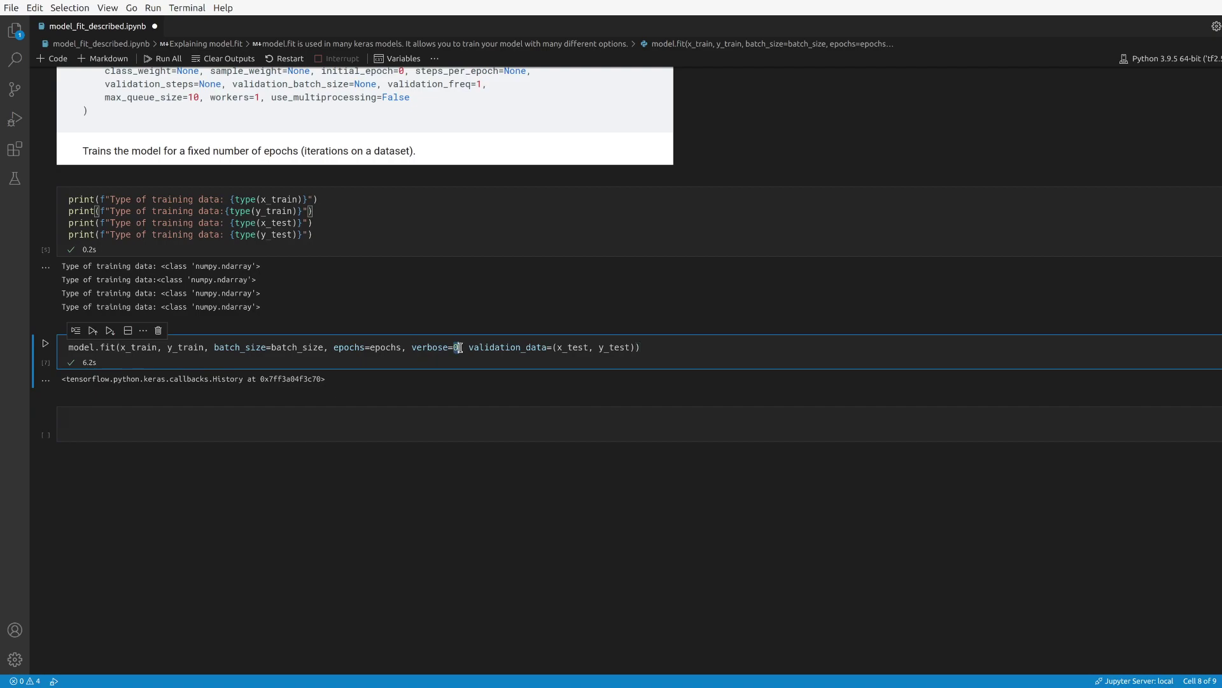
key("BackSpace")
type("1")
key("shift+Return")
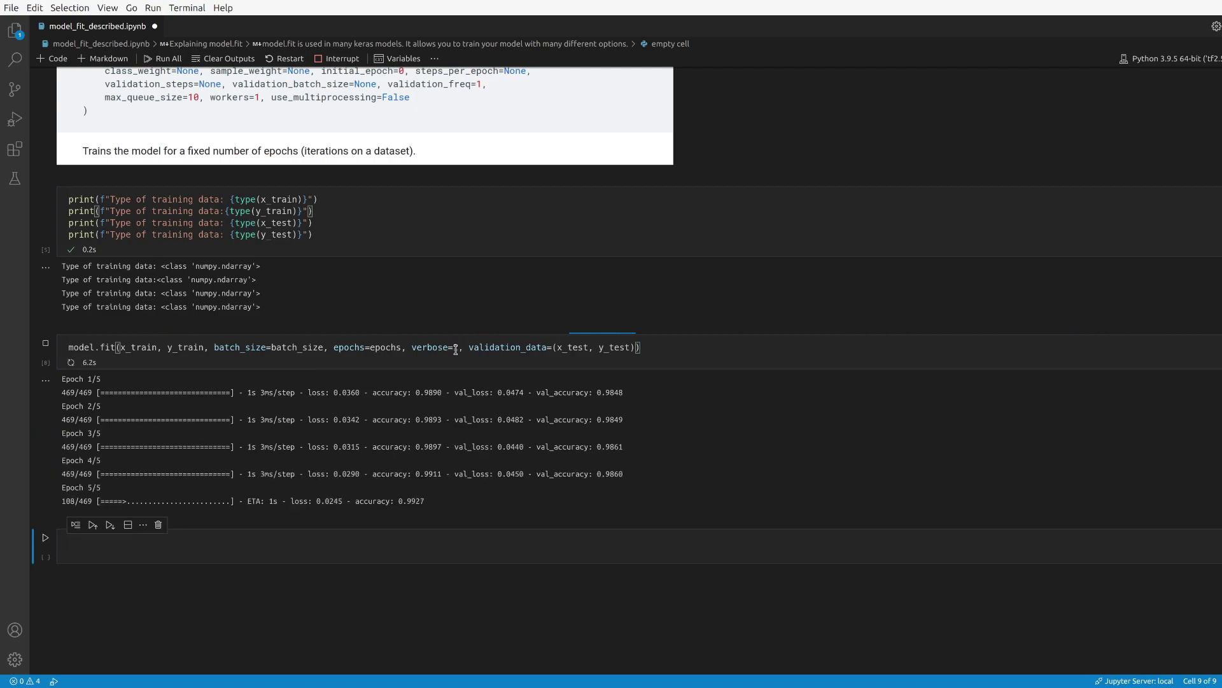
double_click(453, 347)
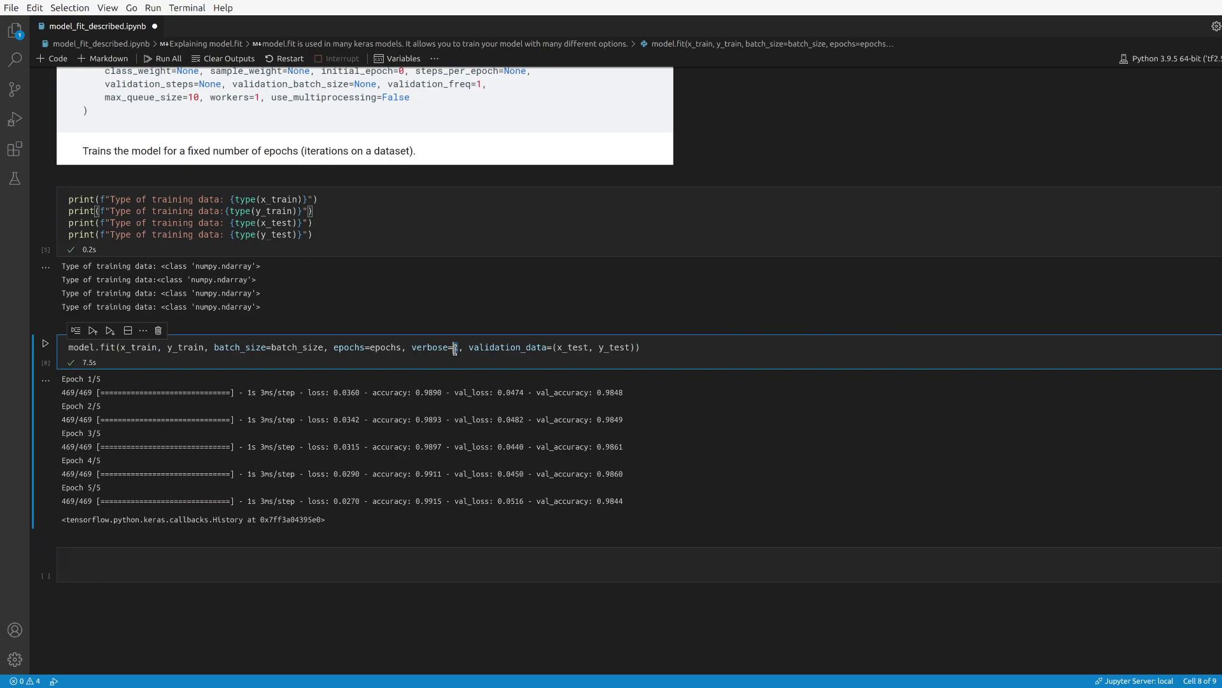
type("2")
key("shift+Return")
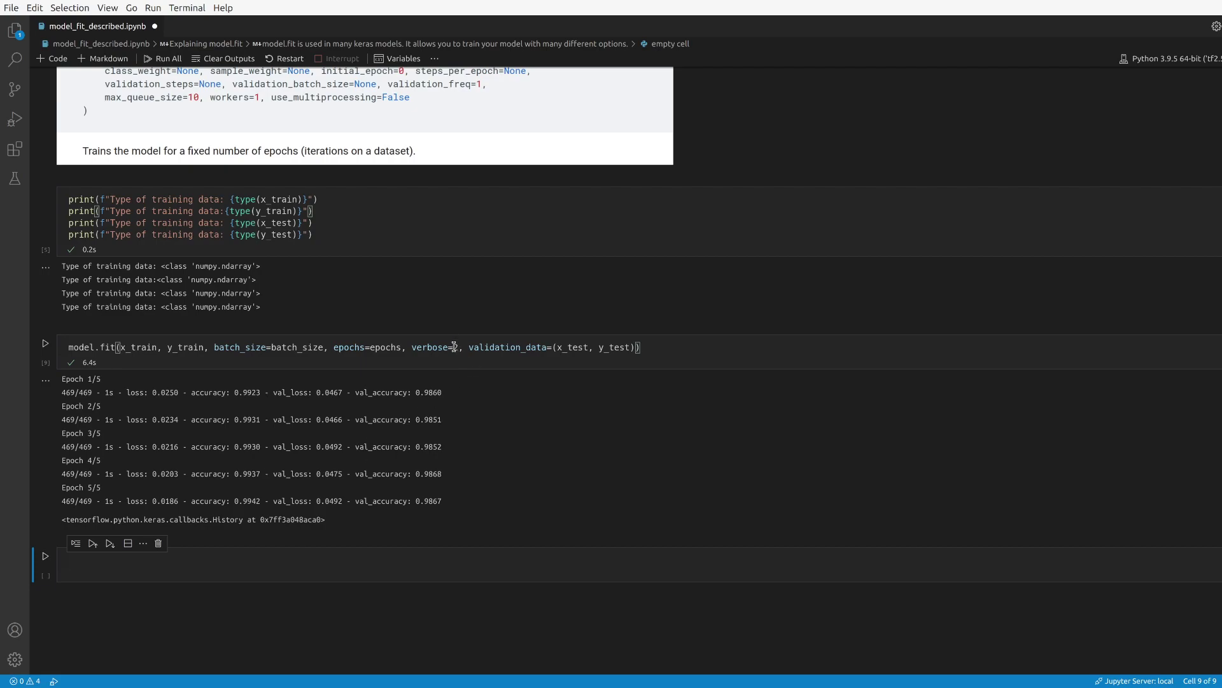
Delete 'verbose=2,', then draft and remove a callbacks=[myCallback, mysecondCallback] argument
left_click_drag(412, 347, 471, 350)
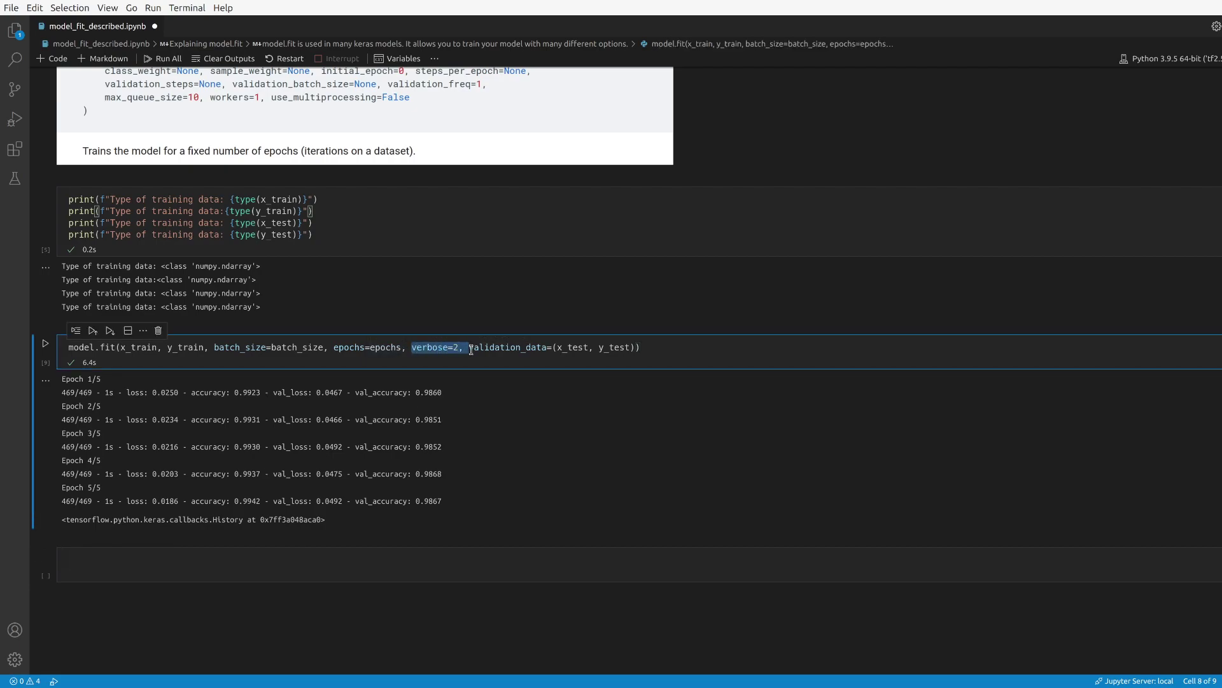
key("Delete")
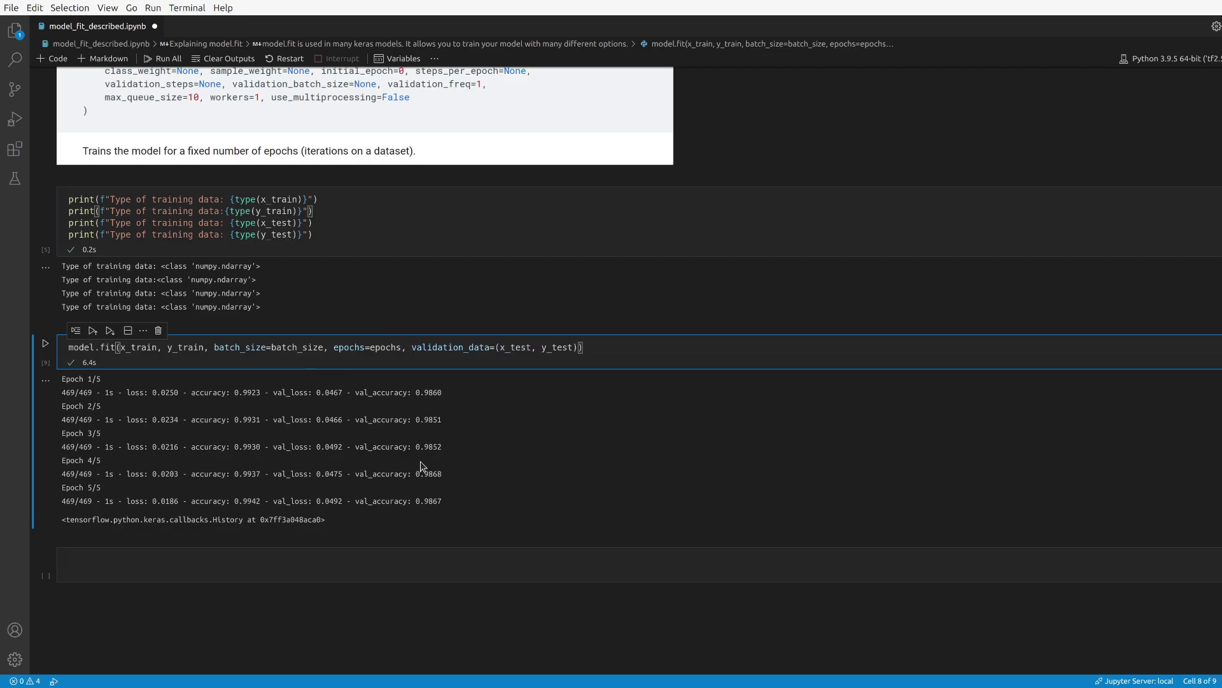
type("callba")
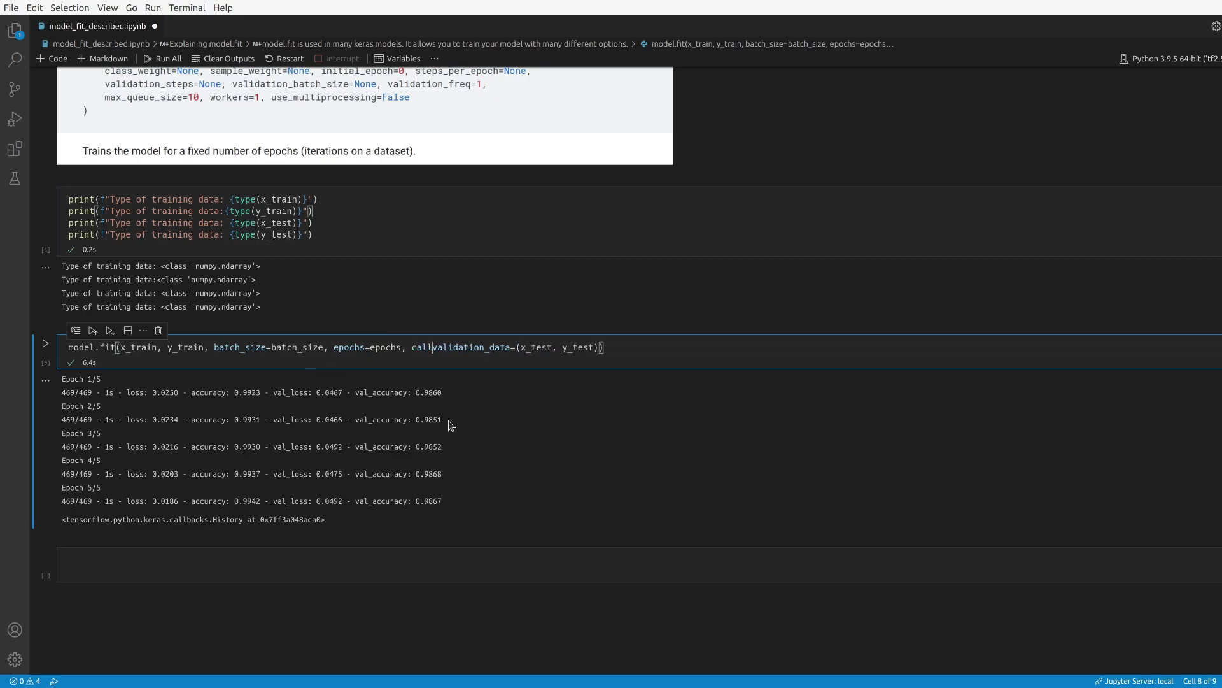
type("cks")
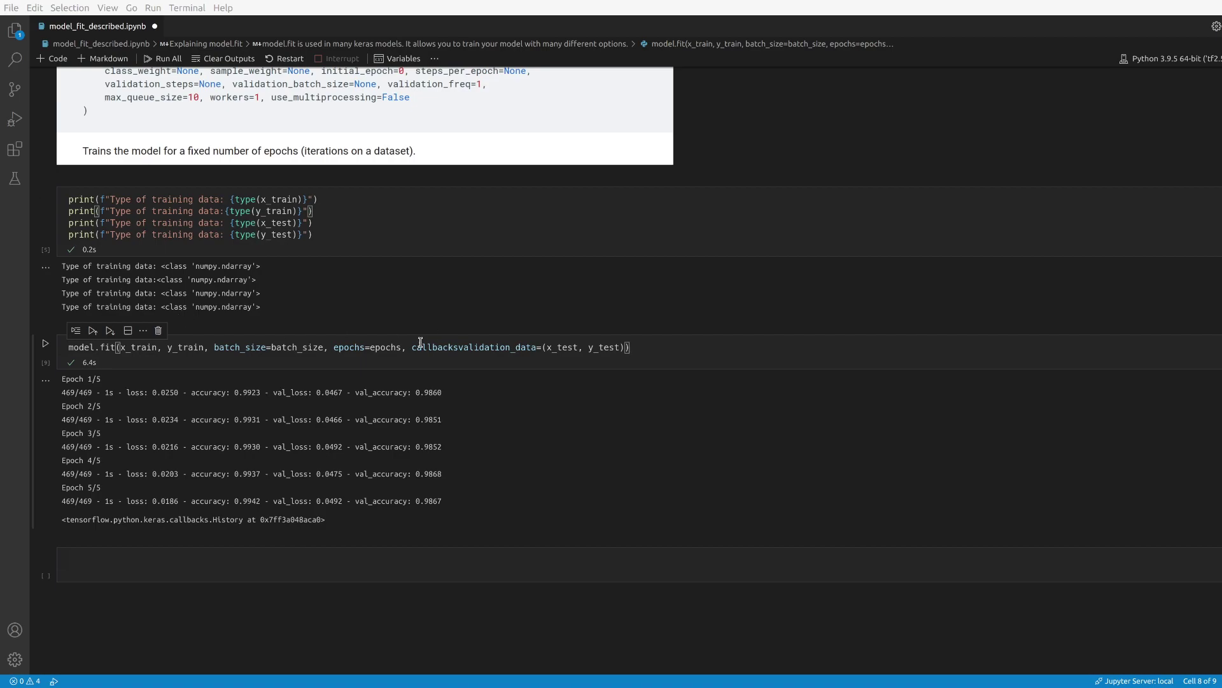
left_click(459, 349)
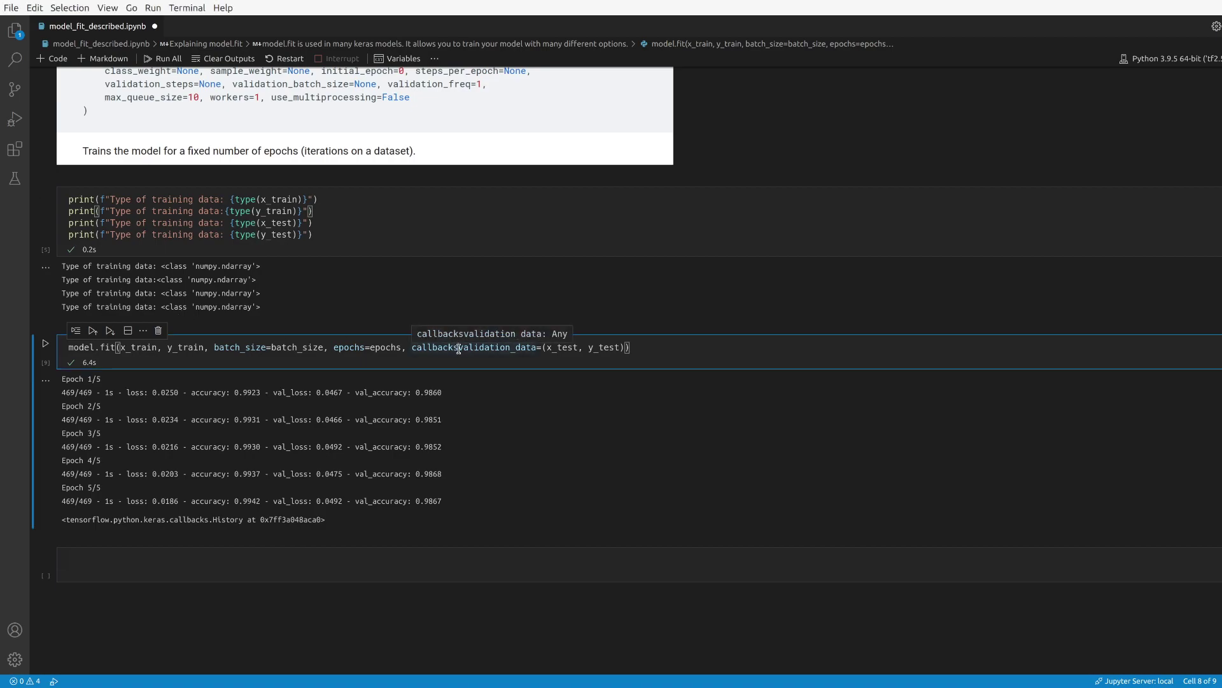
type("=myCallback,")
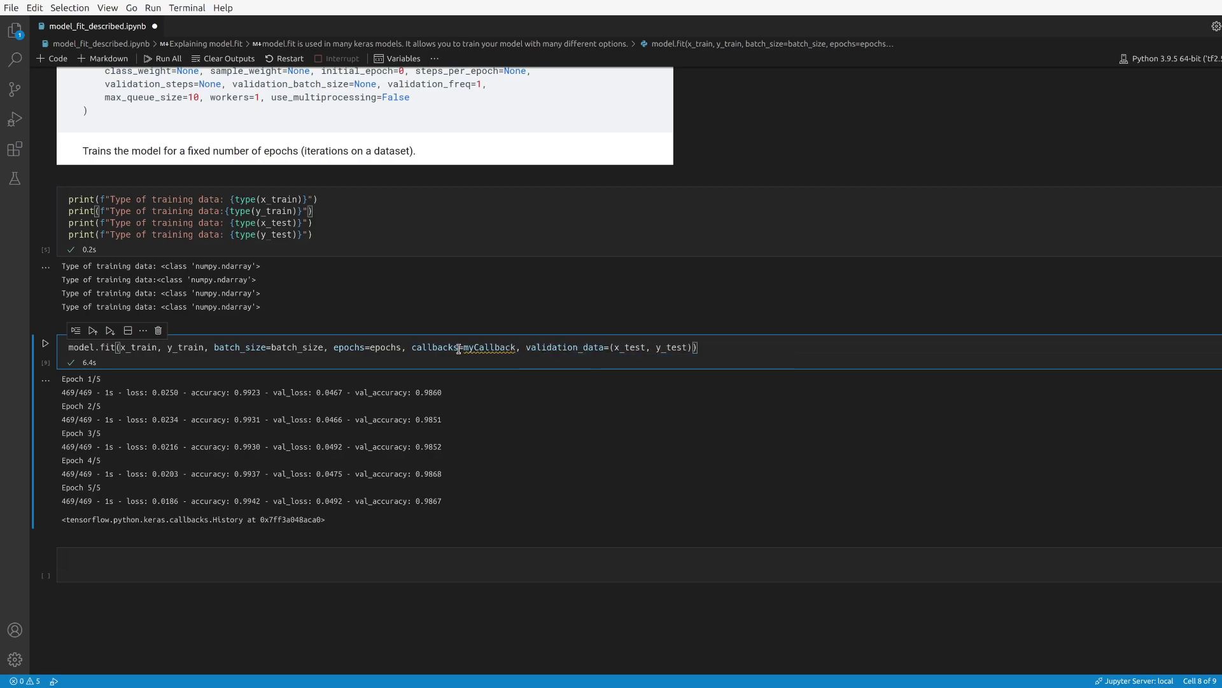
double_click(465, 347)
type("[")
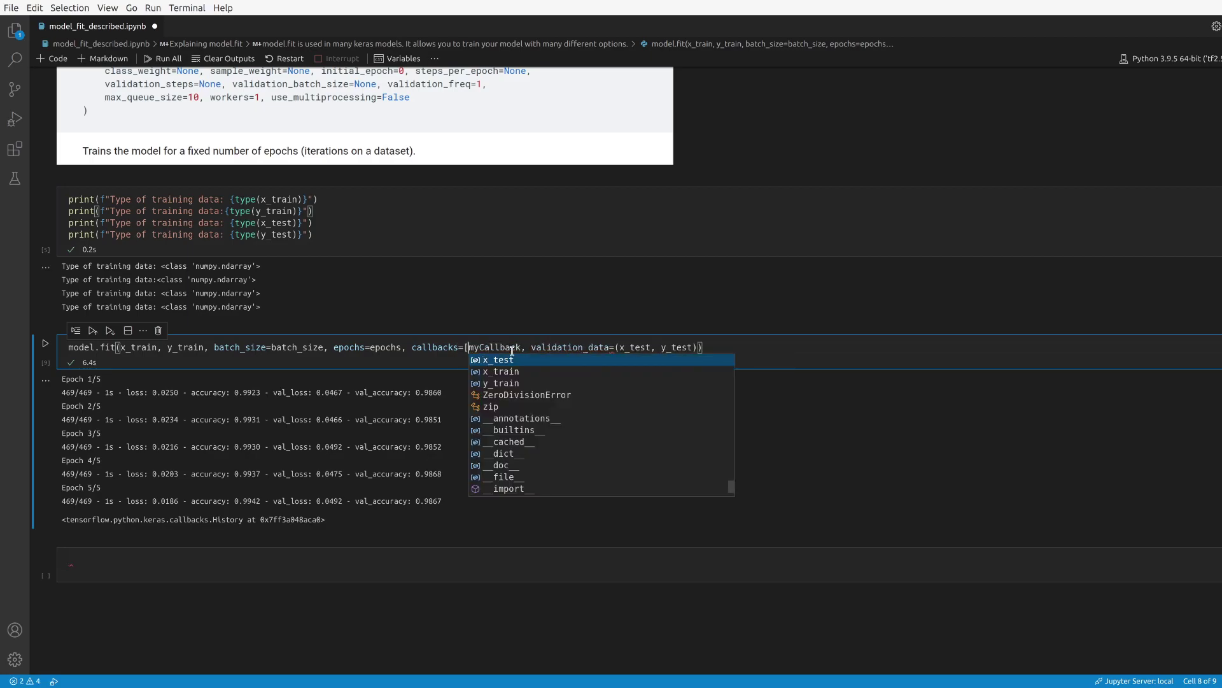
key("Escape")
type("]")
left_click(521, 347)
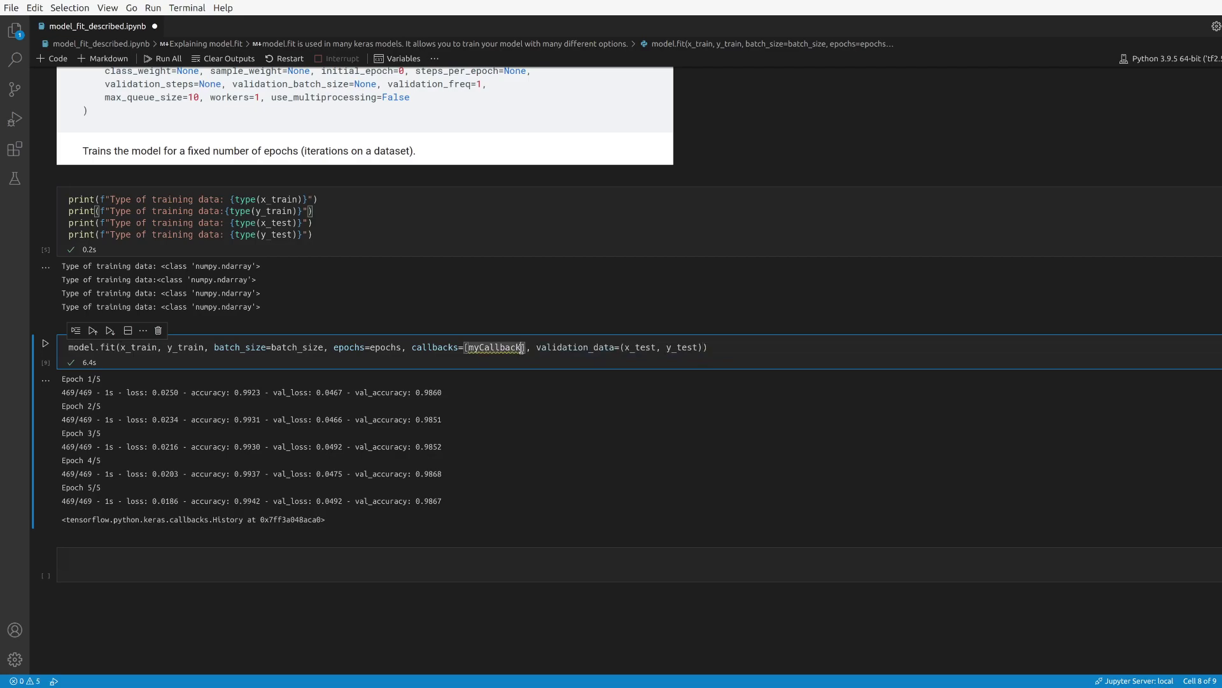
type(", myse")
type("condCallbac")
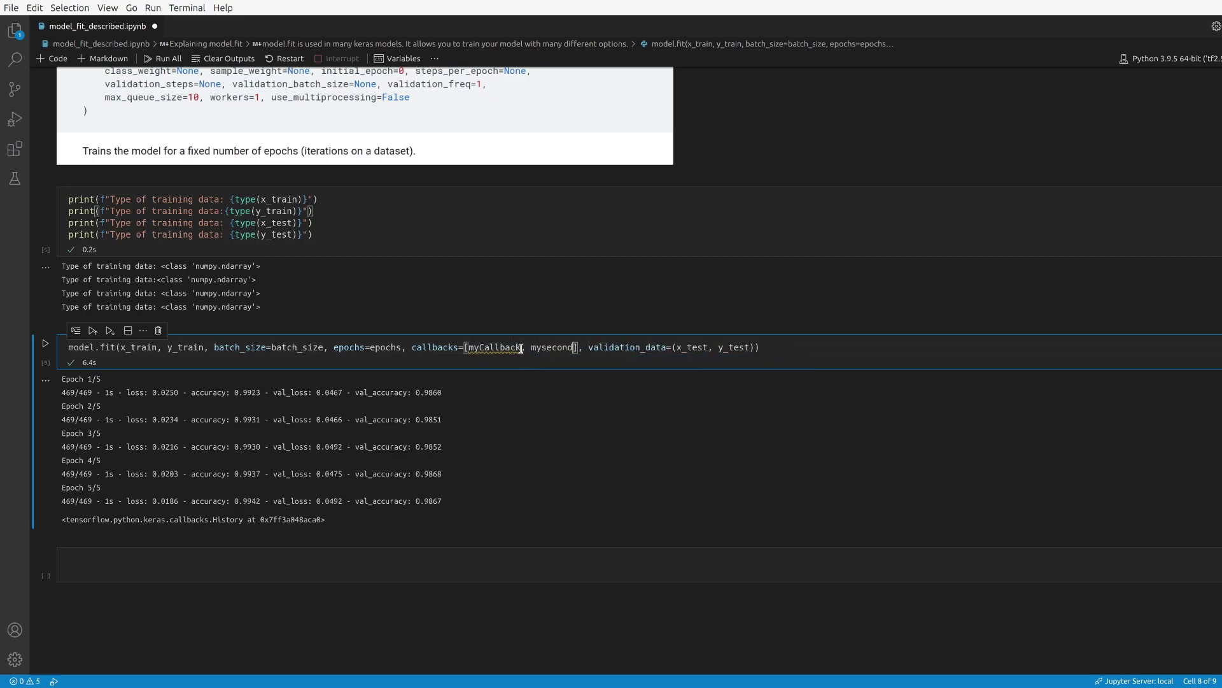
type("k")
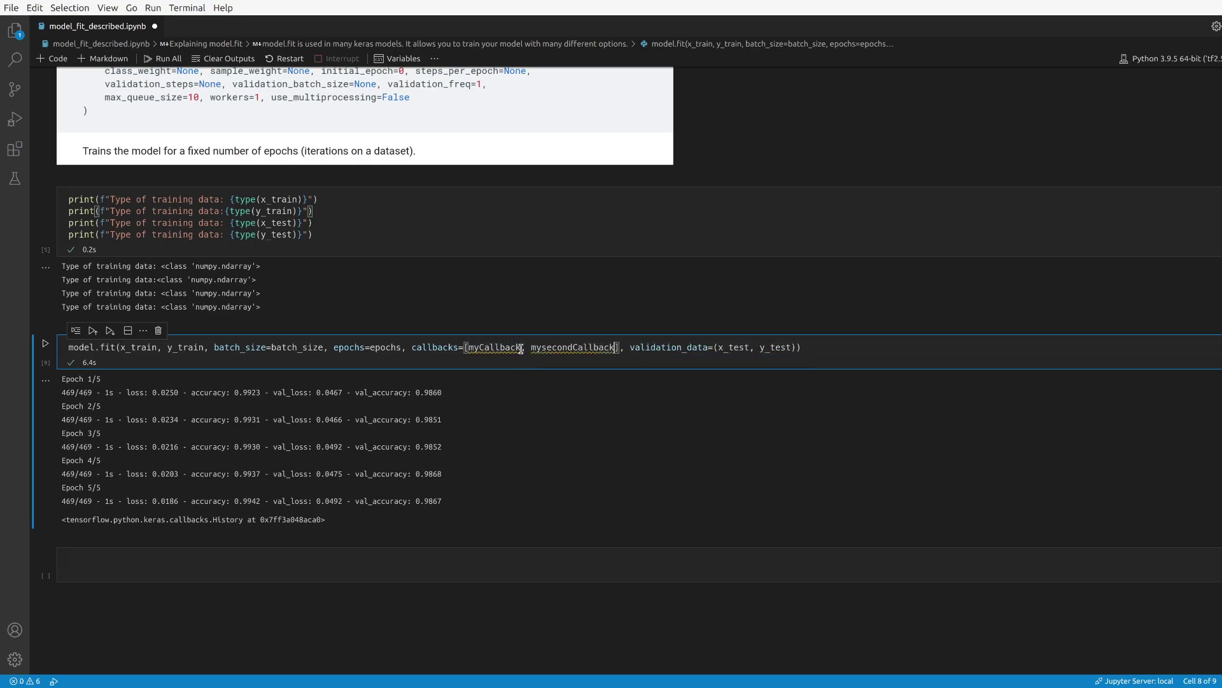
left_click(623, 347)
left_click_drag(624, 348, 412, 349)
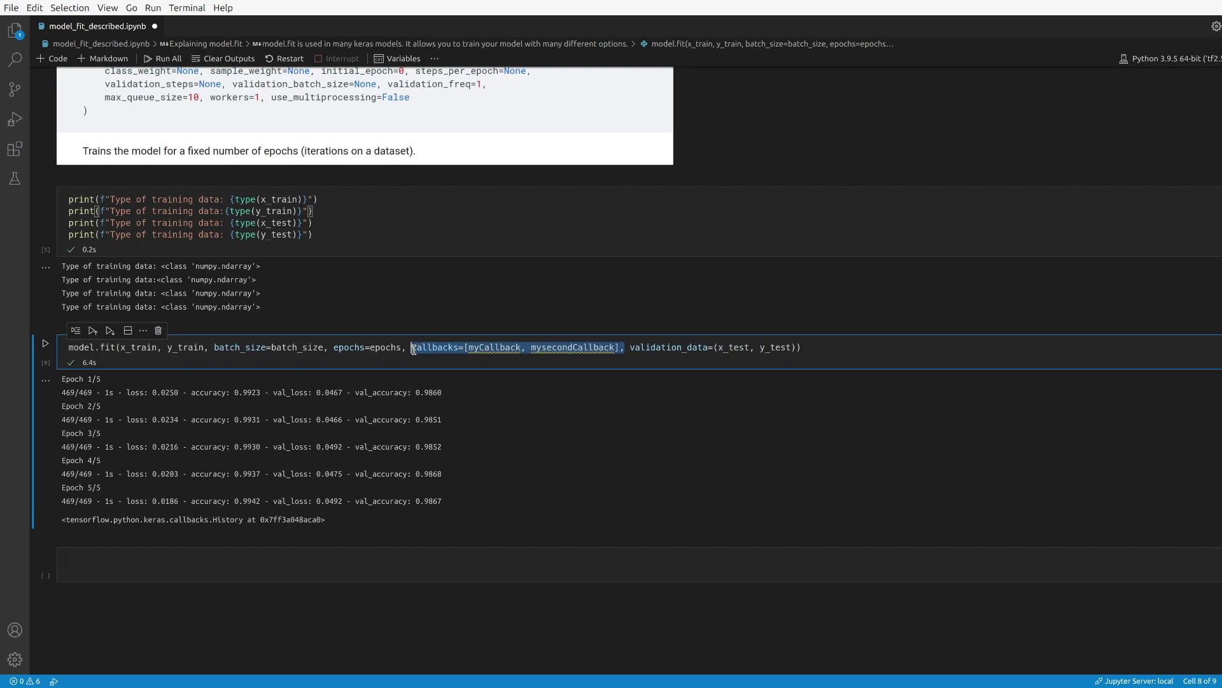
key("BackSpace")
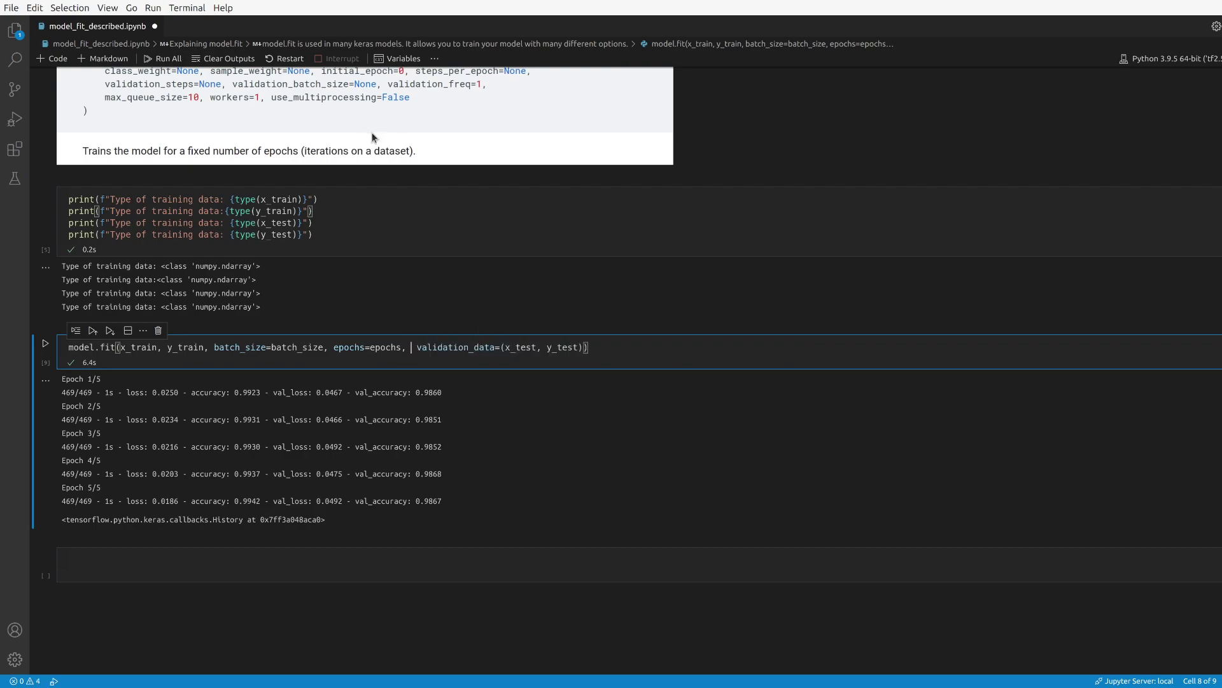
scroll(443, 170, "up", 1)
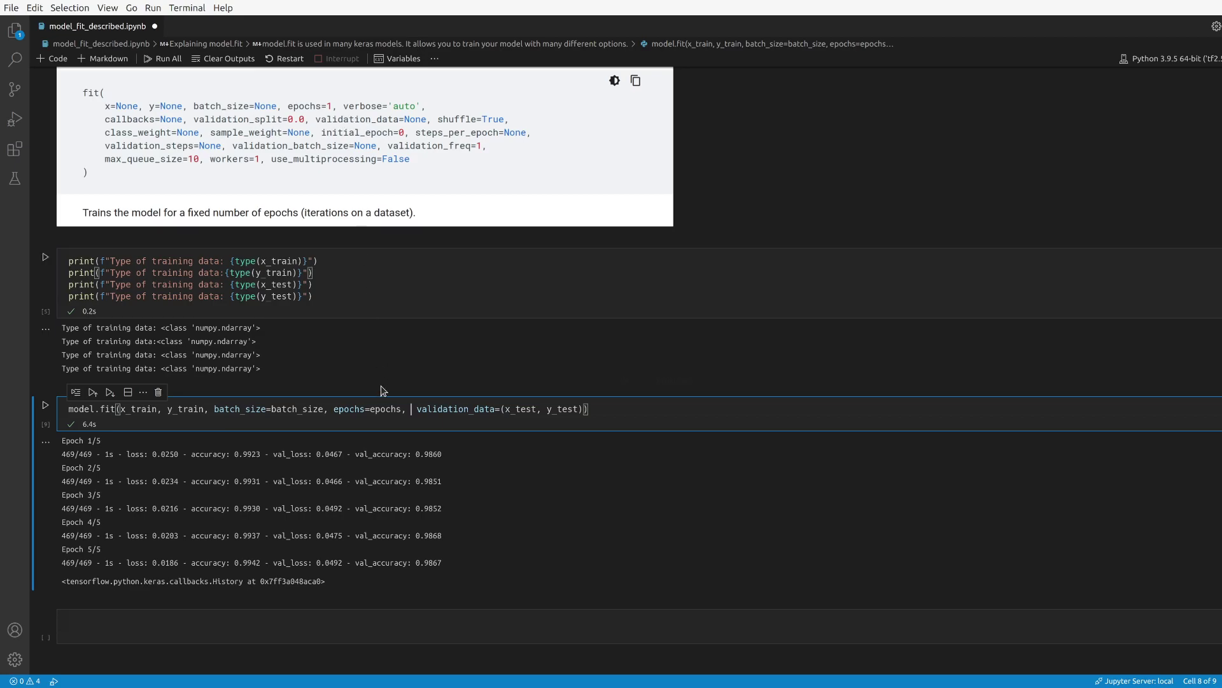
key("Delete")
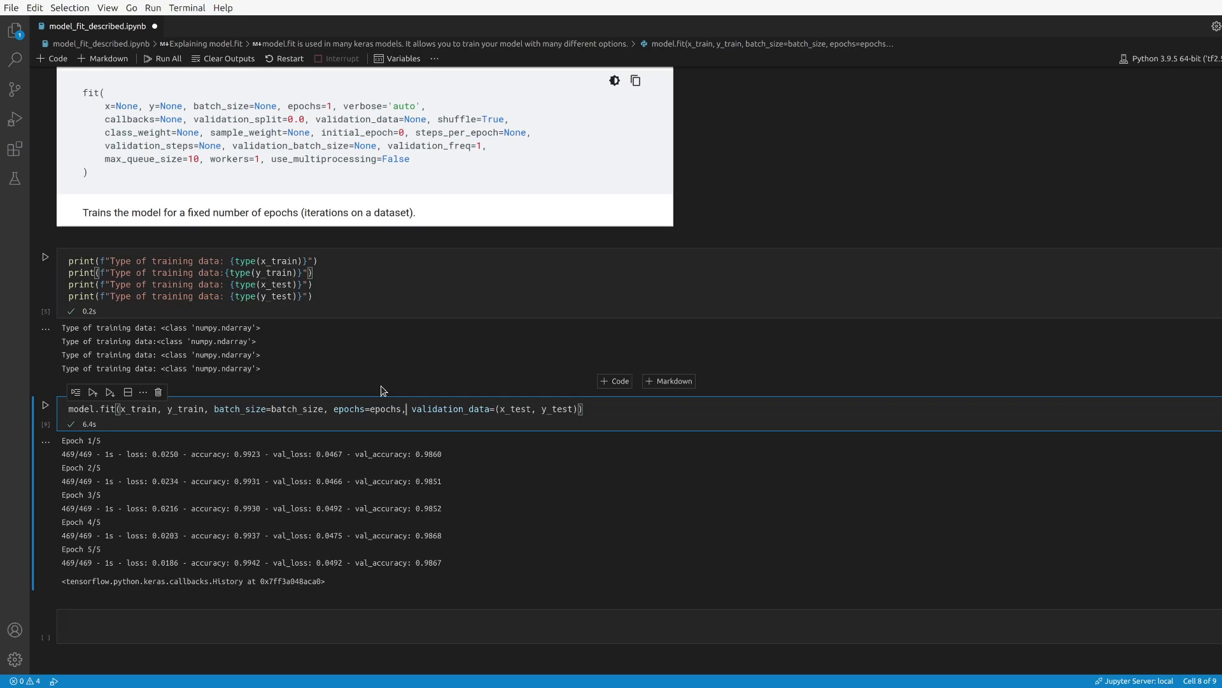
key("shift+Return")
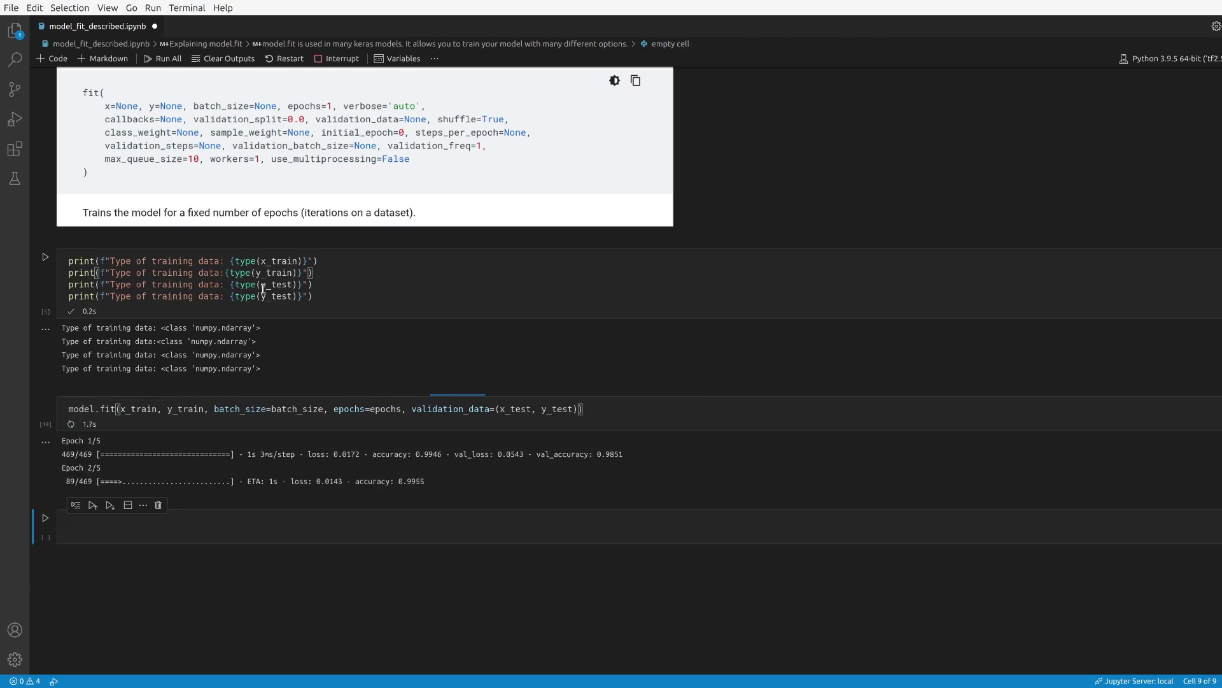
left_click(264, 286)
double_click(277, 296)
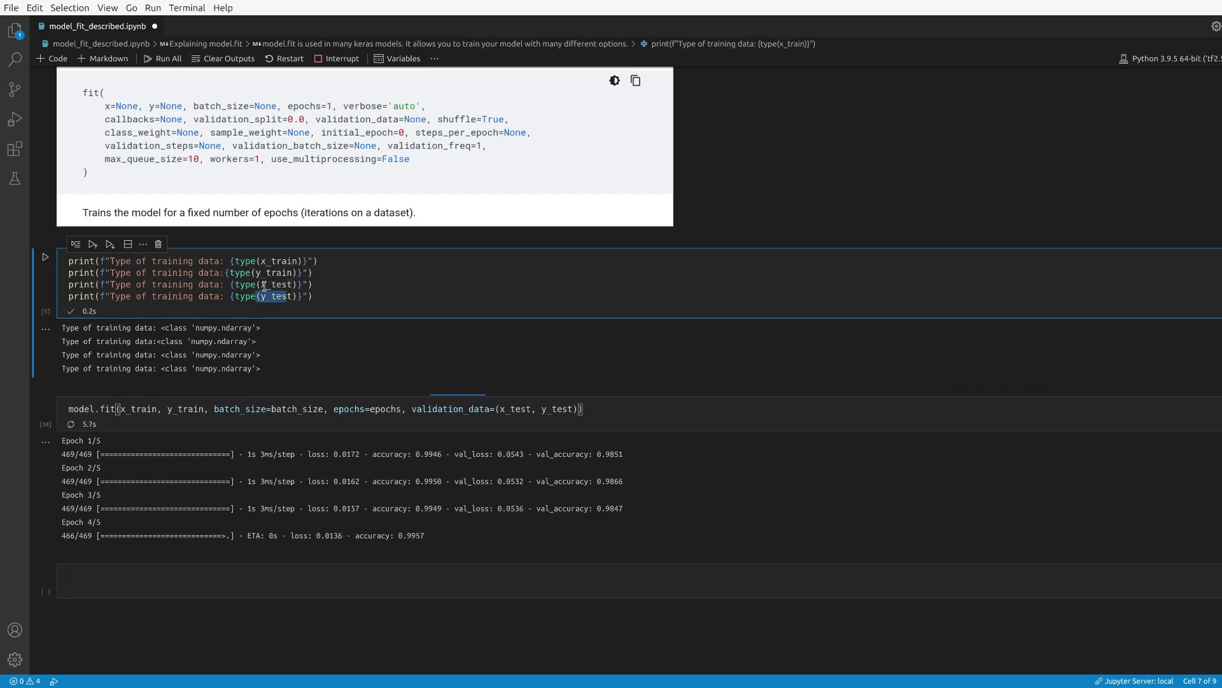
left_click_drag(257, 285, 298, 296)
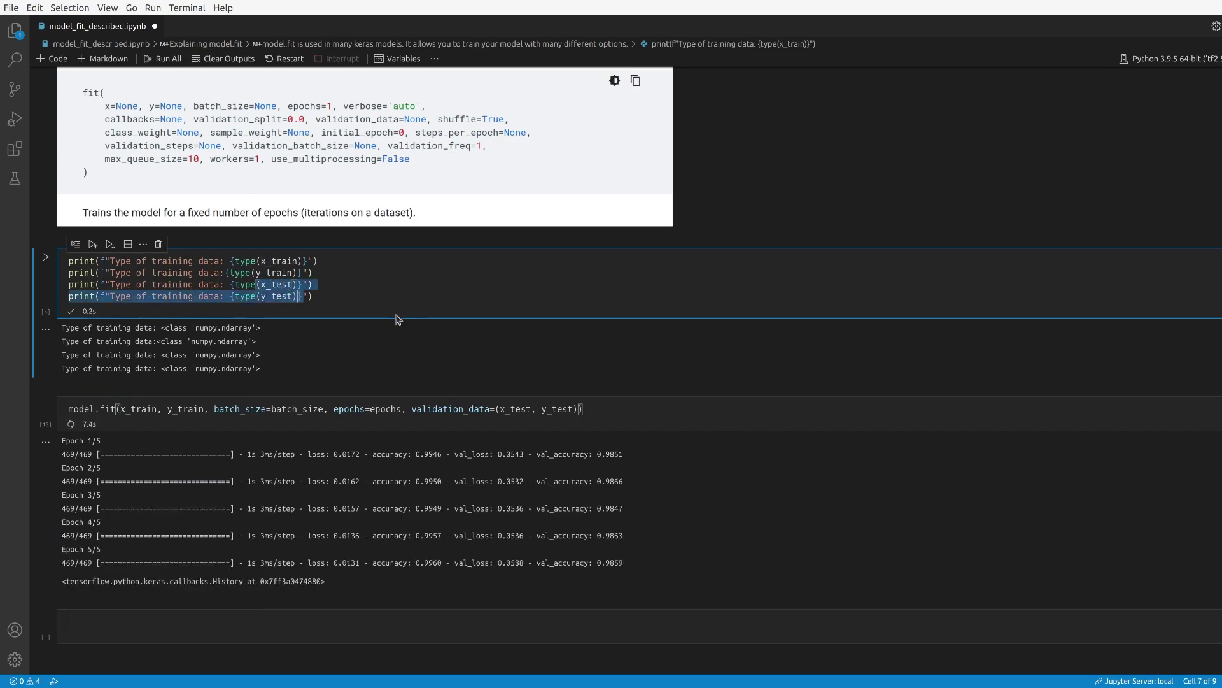
mouse_move(170, 472)
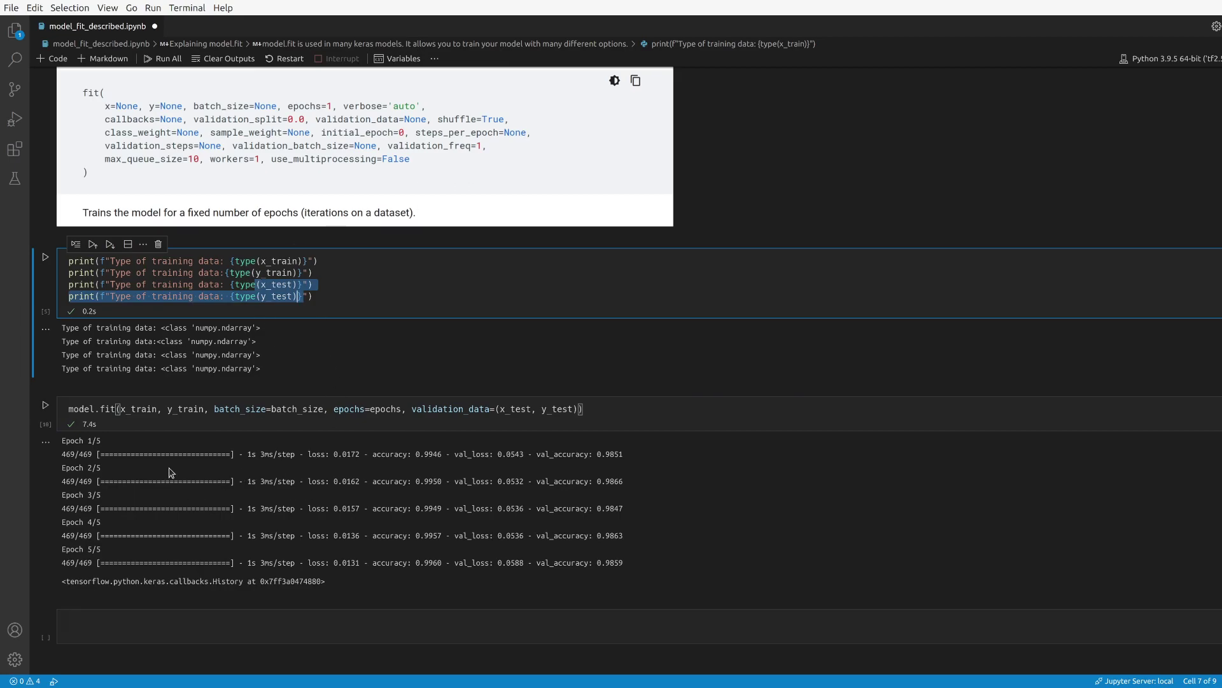
left_click_drag(61, 454, 92, 454)
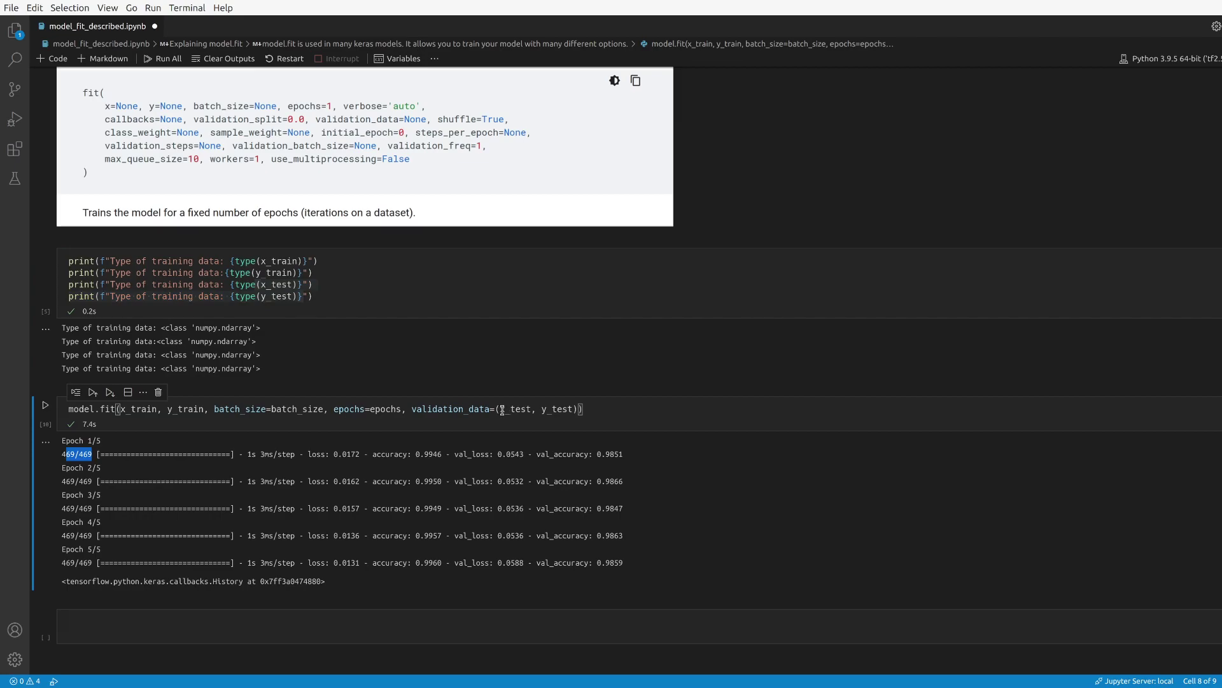
Add a validation_split argument from autocomplete ahead of the commented validation_data
double_click(415, 408)
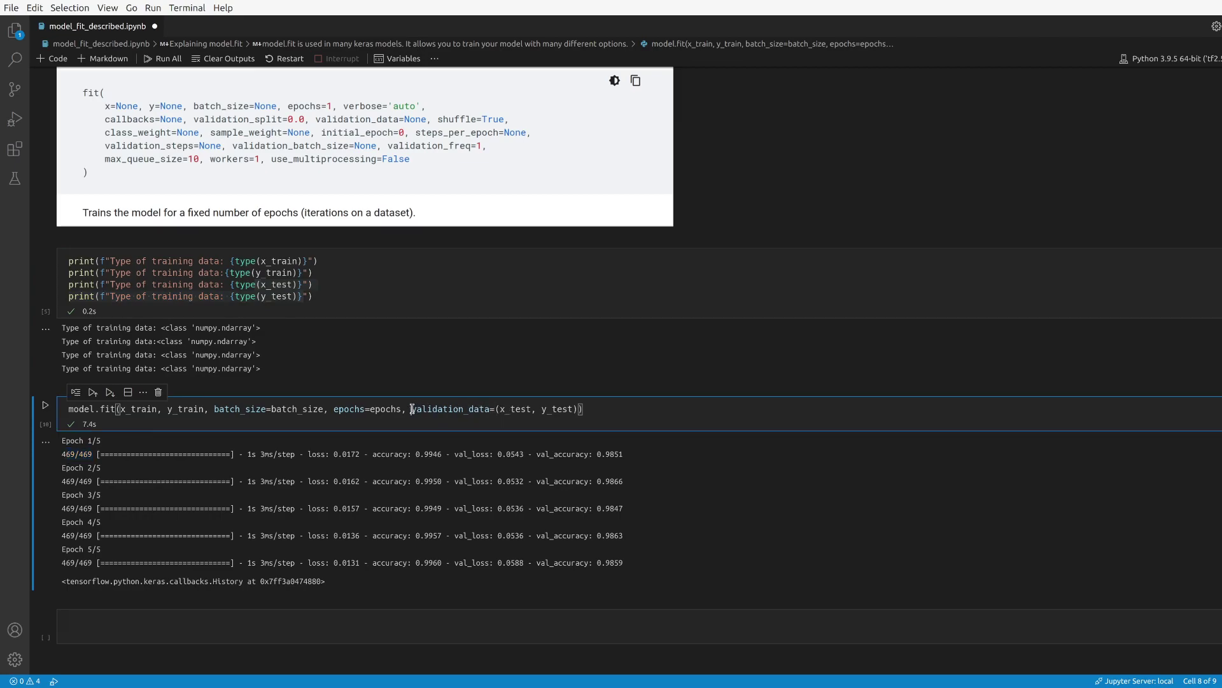
type("#")
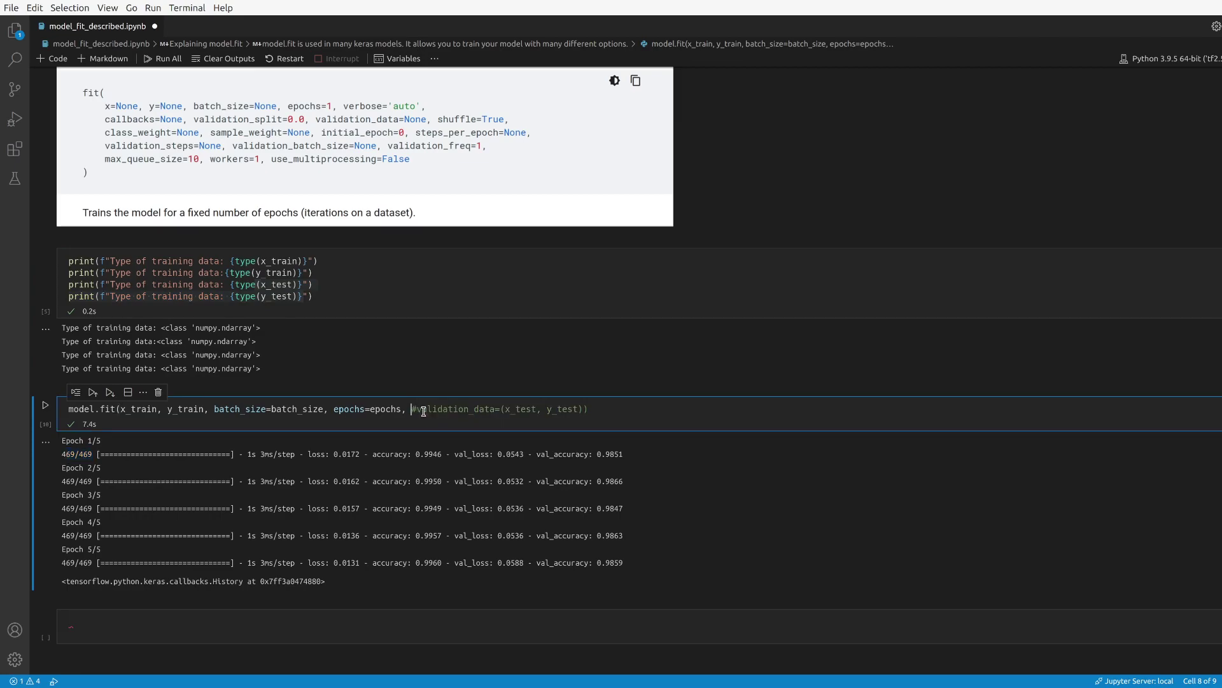
type("valid")
key("Down")
key("Down")
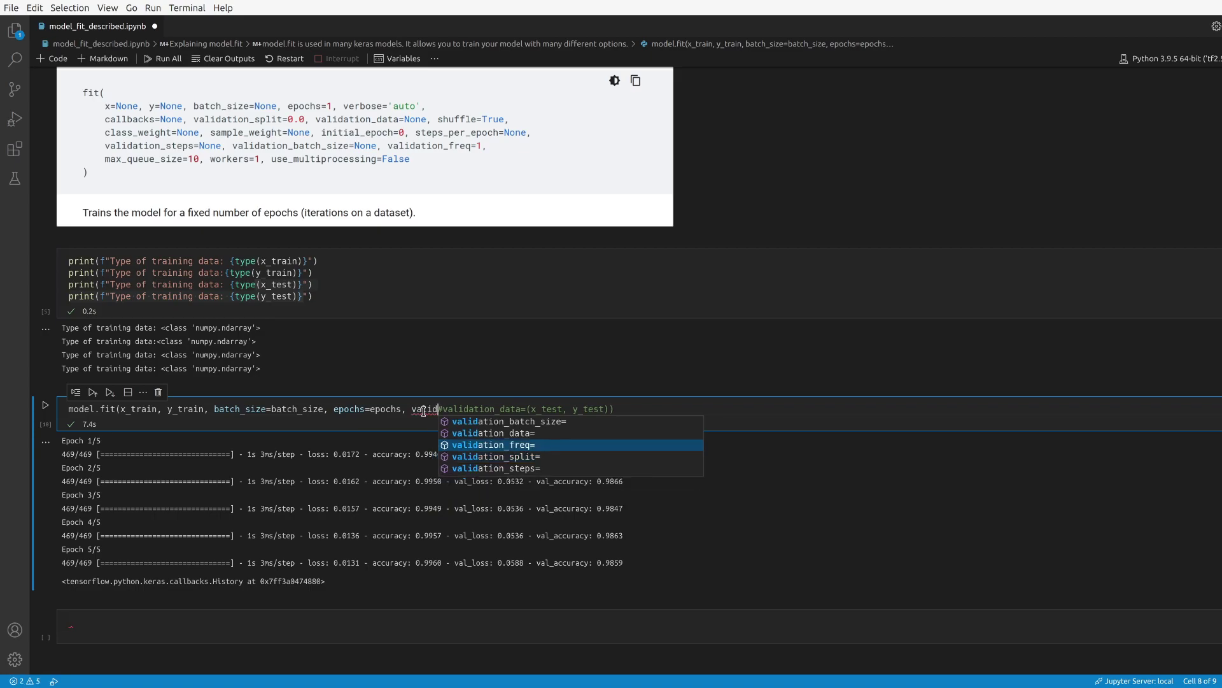
key("Down")
key("Return")
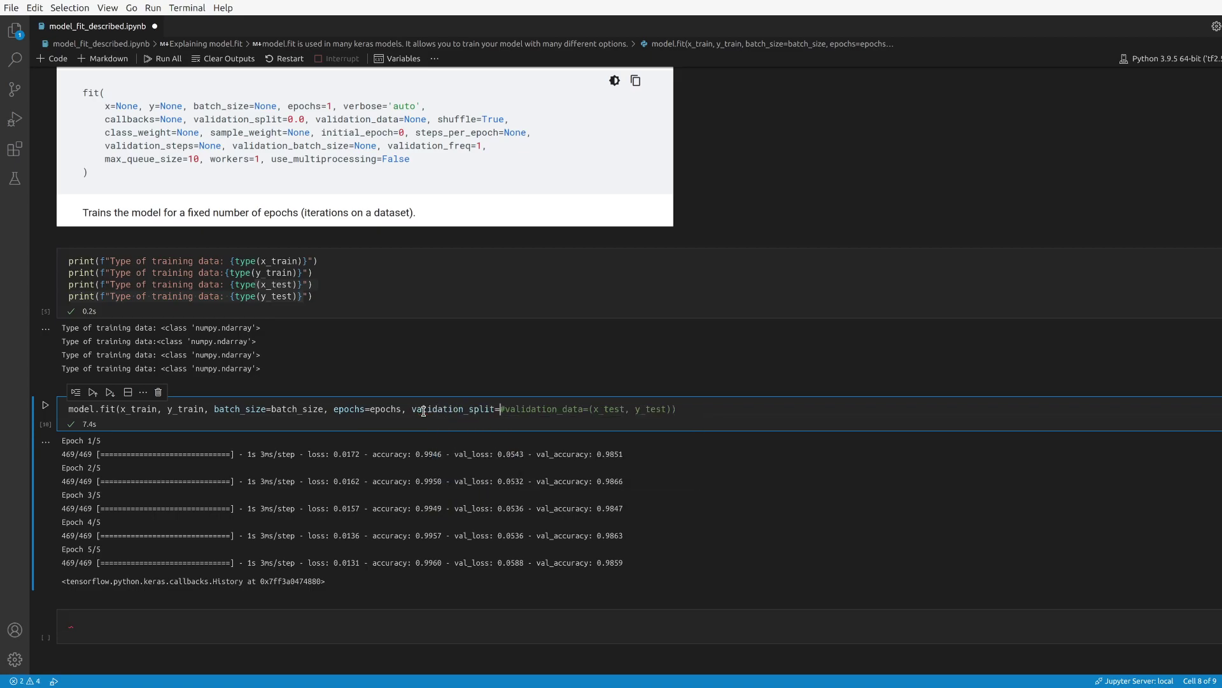
type(".1")
type(")")
Review the .1 split, the commented validation_data and 469/469 steps, then retrain
double_click(509, 409)
left_click_drag(550, 409, 678, 408)
left_click(679, 409)
left_click_drag(63, 453, 96, 454)
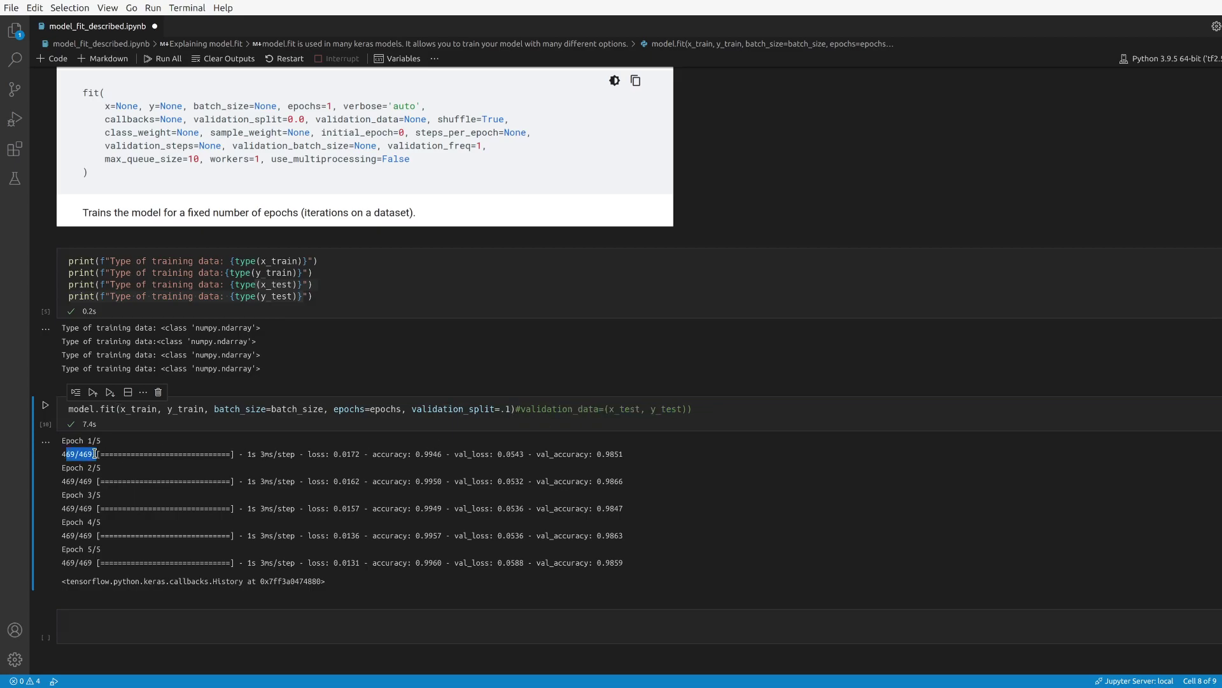
left_click(227, 410)
key("shift+Return")
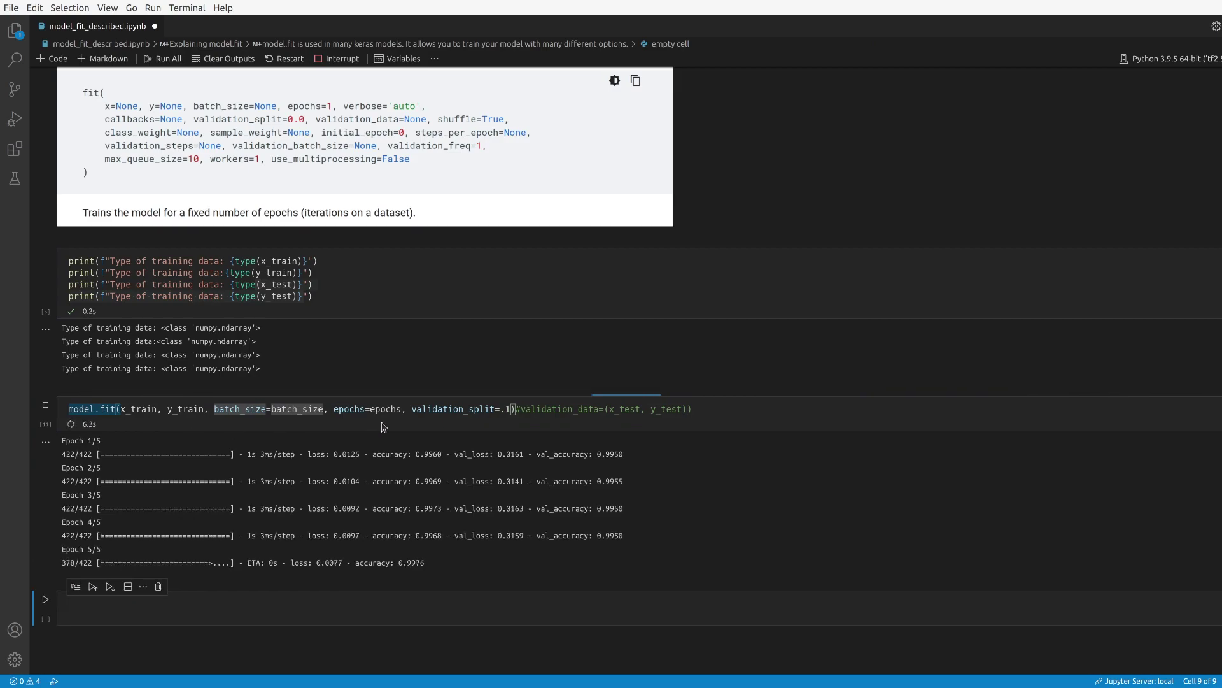
Select 'validation_split=.1)#' so validation_data=(x_test, y_test) becomes active again
mouse_move(410, 410)
left_mouse_down()
mouse_move(513, 409)
mouse_move(422, 409)
left_mouse_up()
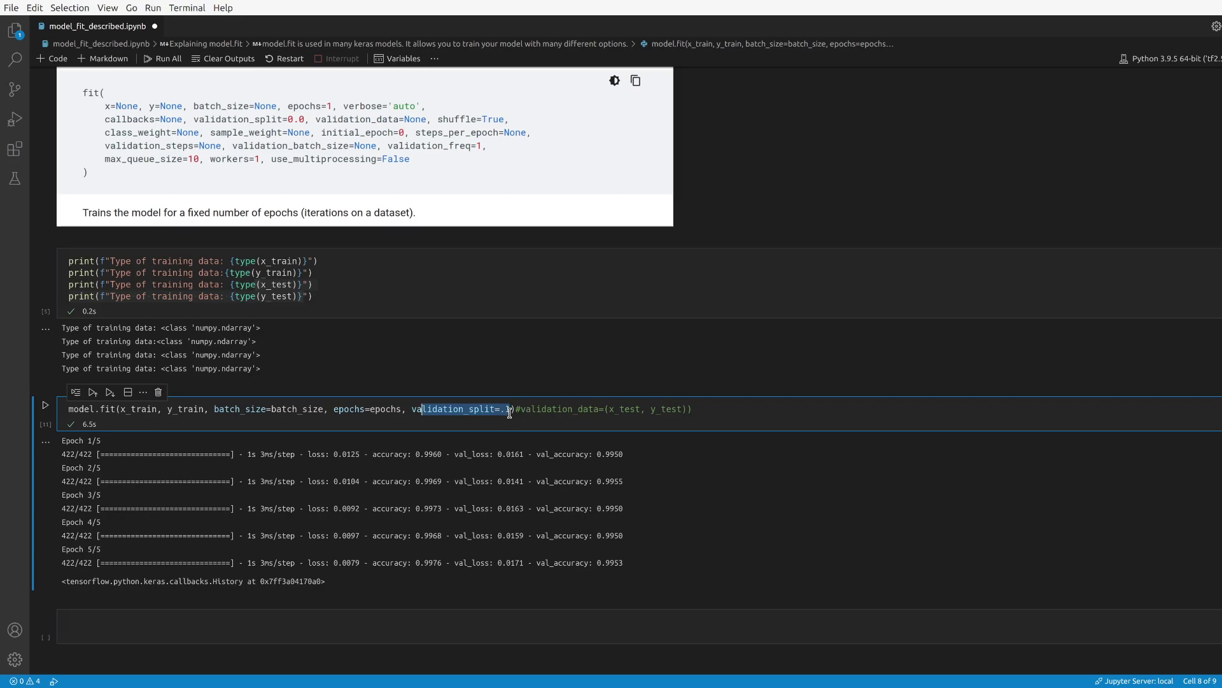
left_click_drag(678, 409, 516, 409)
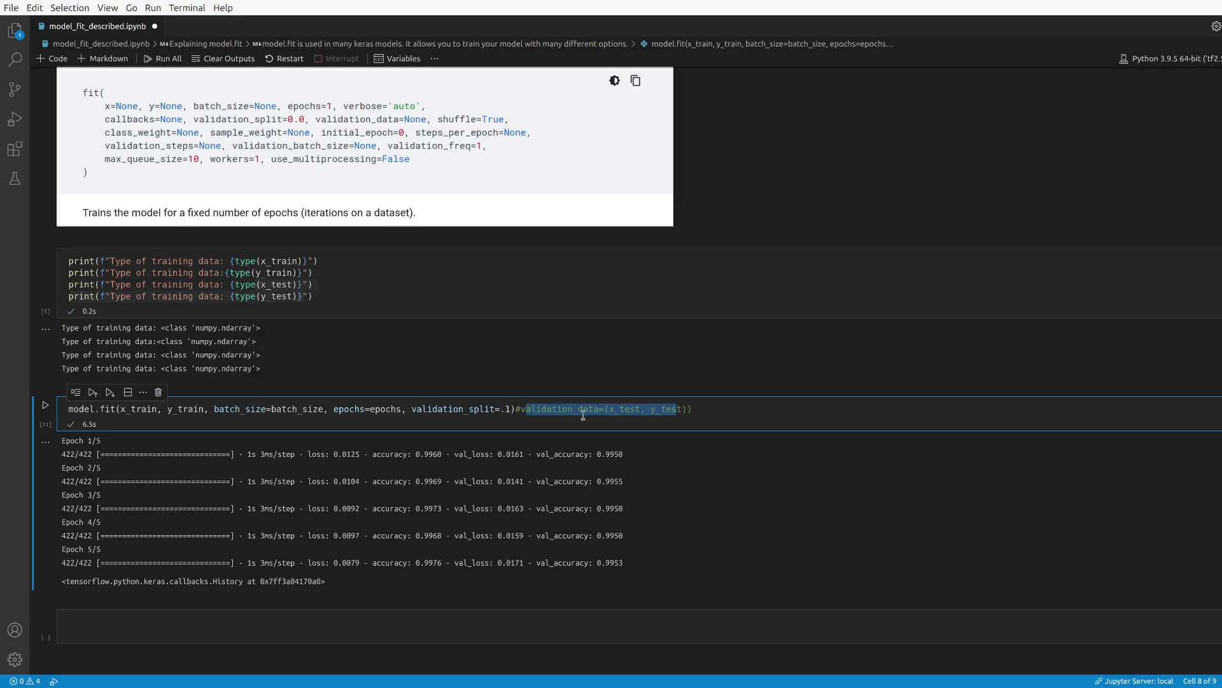
left_click(610, 411)
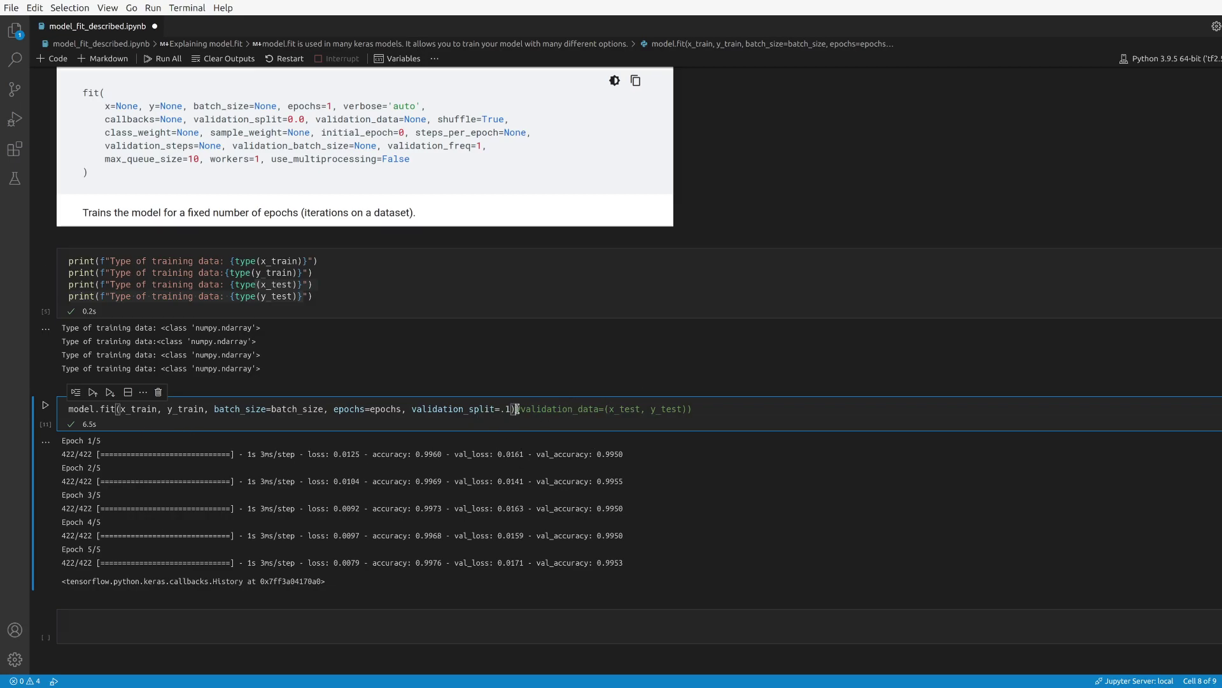
left_click_drag(517, 410, 413, 409)
key("BackSpace")
key("Delete")
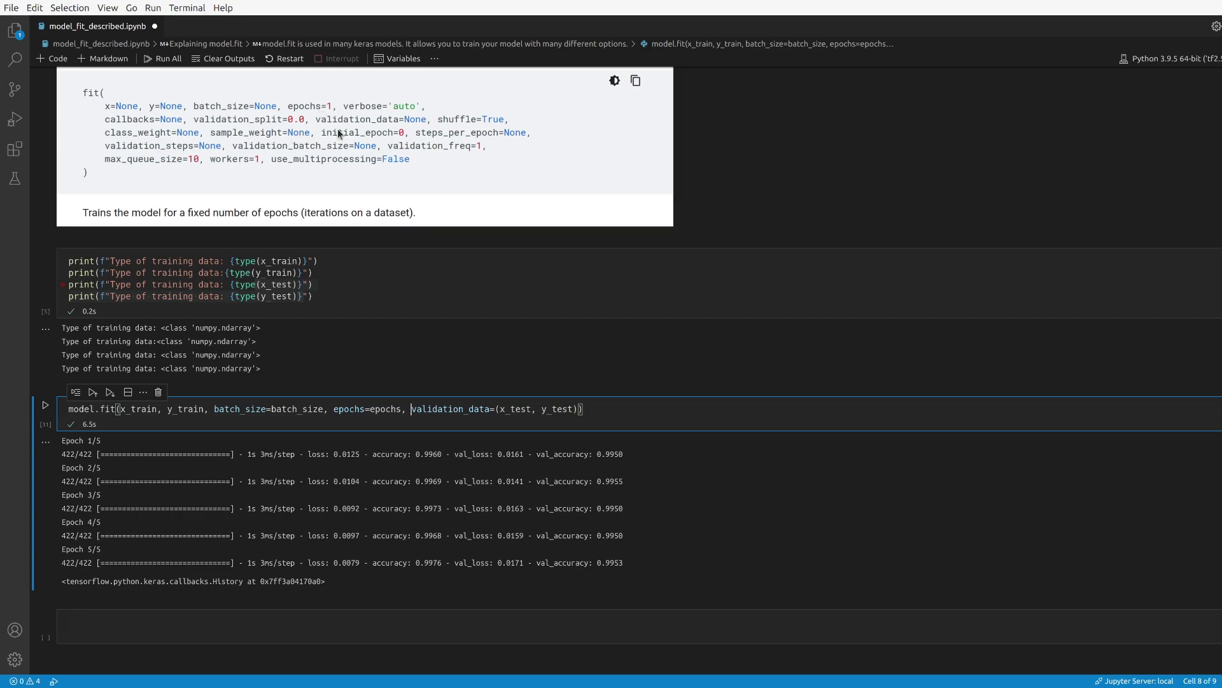
scroll(377, 250, "up", 4)
scroll(377, 249, "up", 2)
scroll(378, 250, "down", 2)
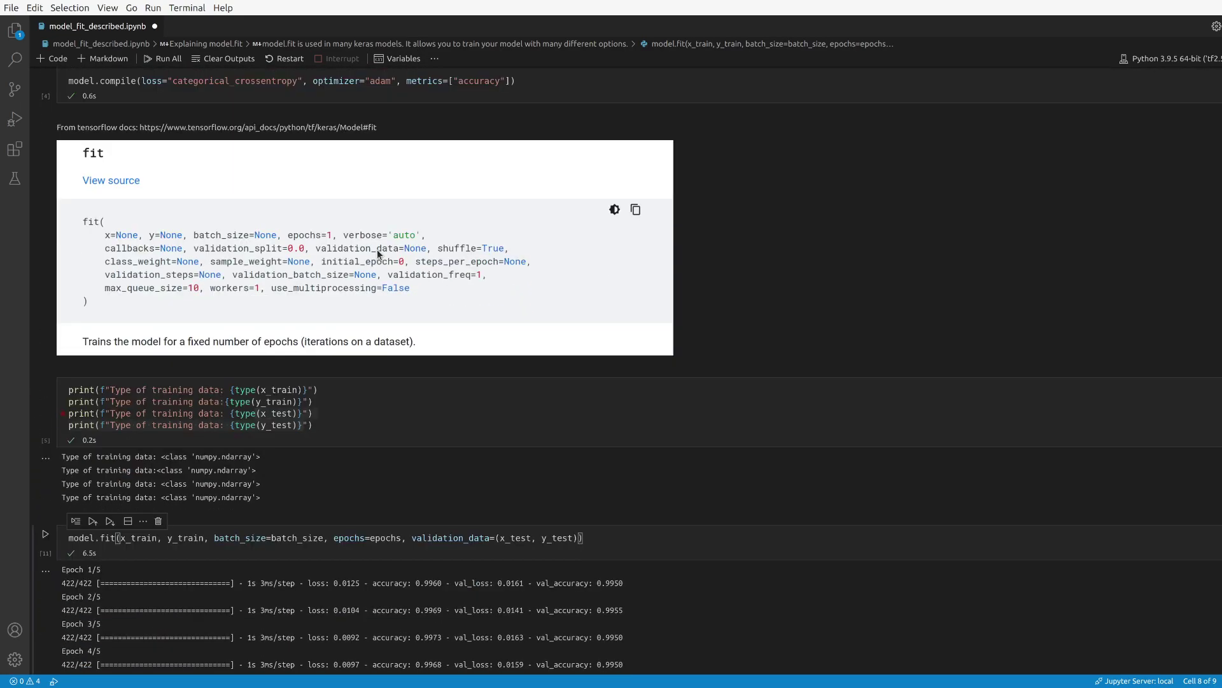
scroll(378, 249, "down", 2)
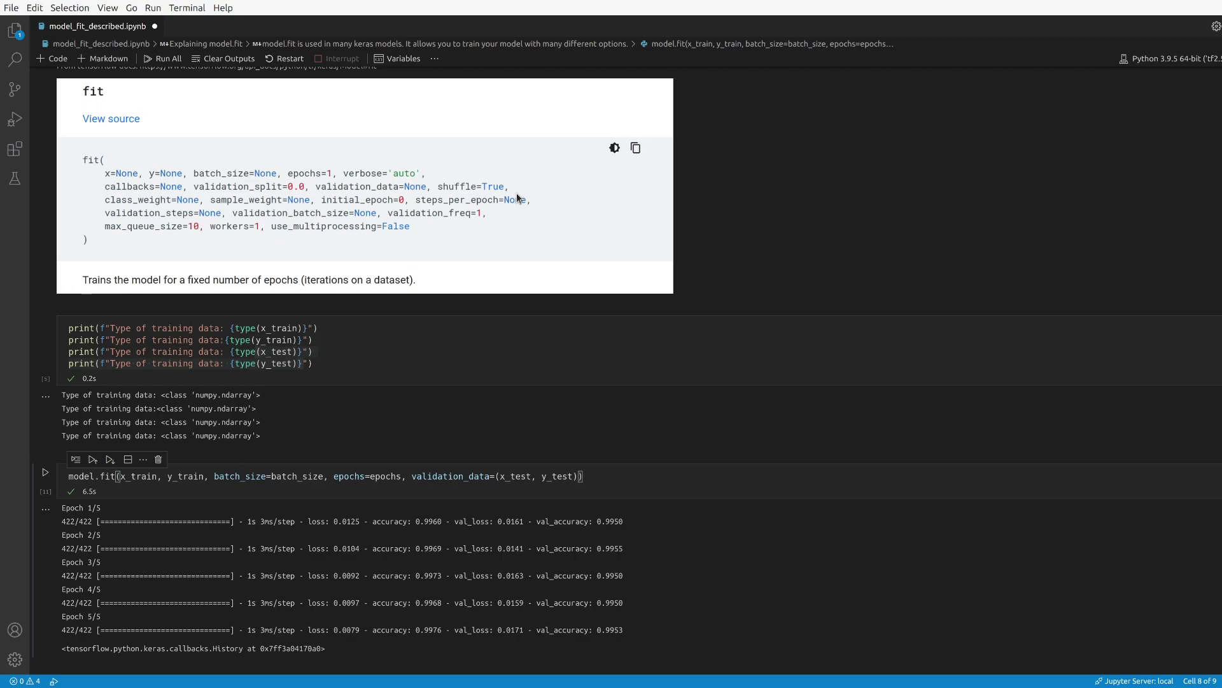
scroll(440, 177, "up", 1)
scroll(382, 191, "up", 1)
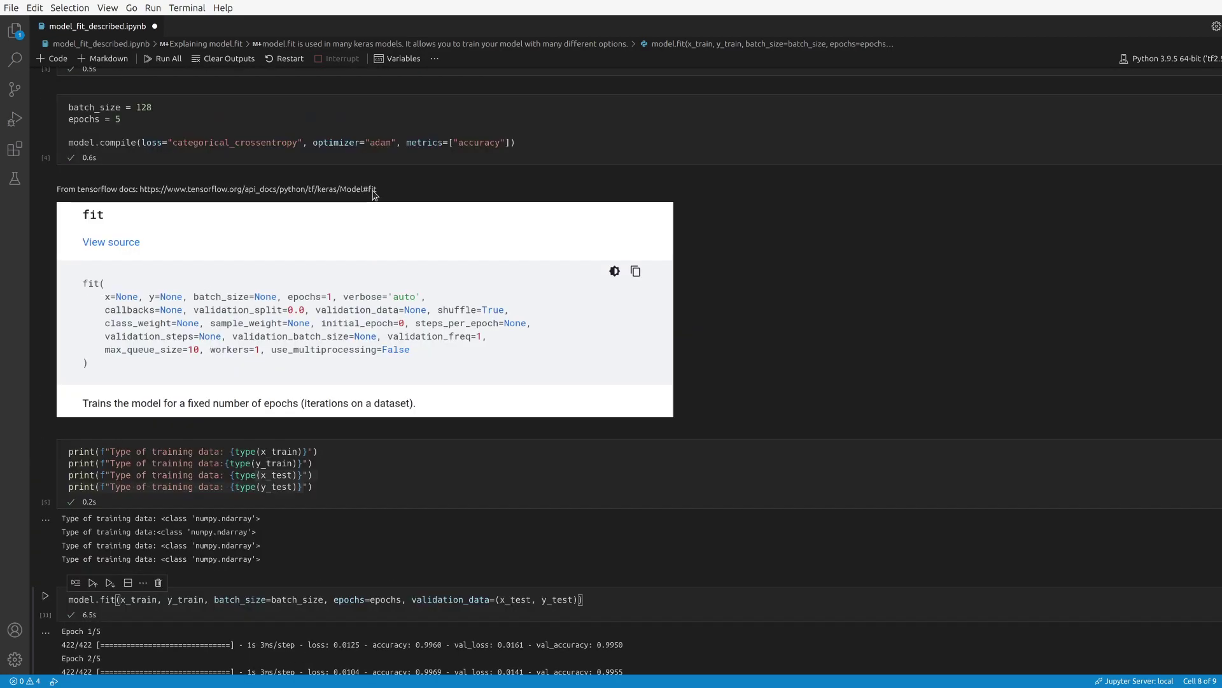
double_click(139, 107)
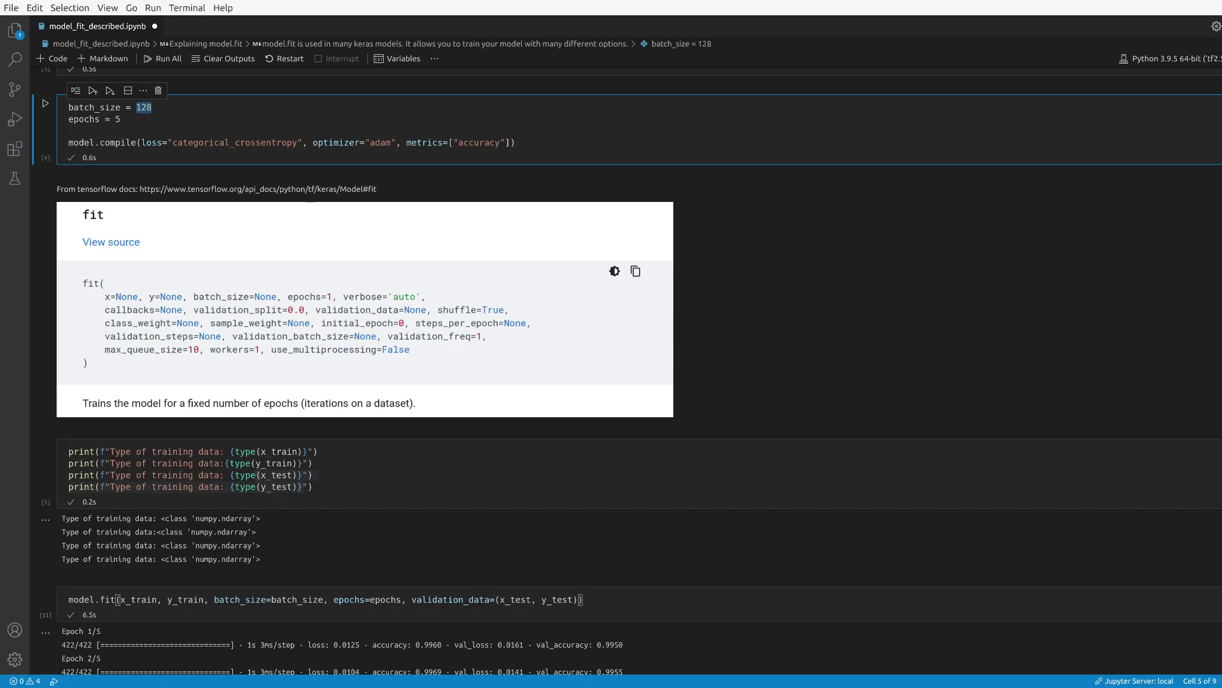
mouse_move(371, 423)
scroll(351, 394, "up", 2)
scroll(351, 395, "up", 2)
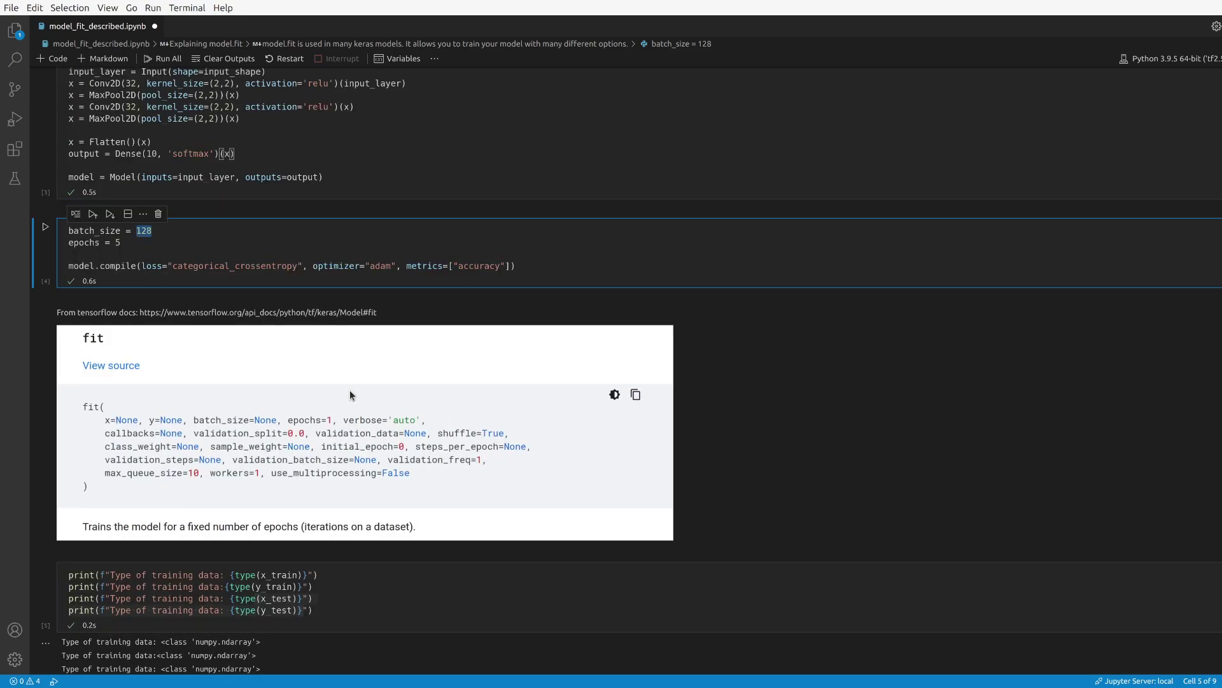
scroll(350, 389, "down", 1)
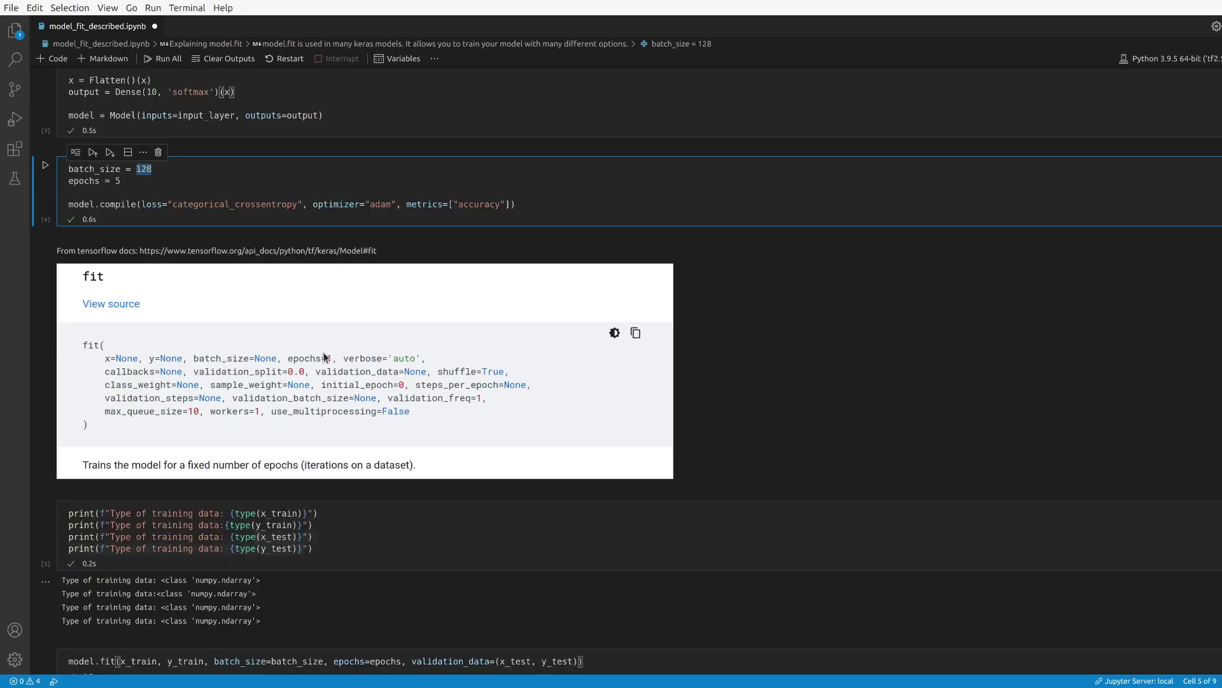
scroll(326, 356, "up", 1)
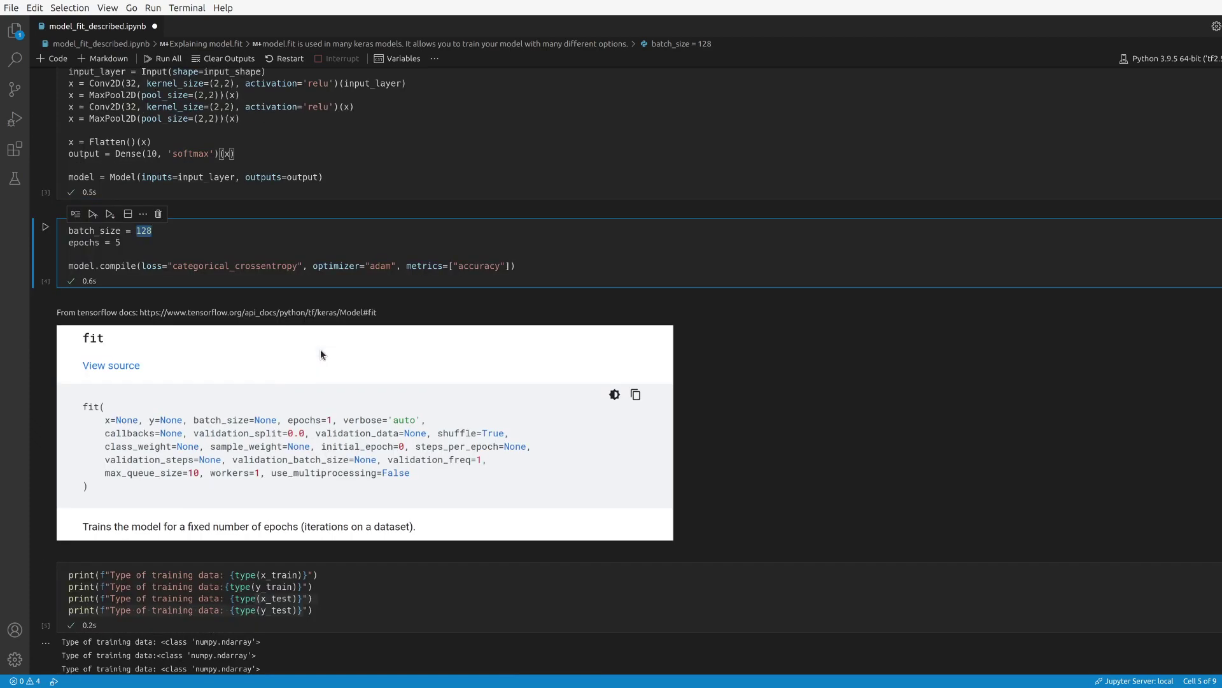